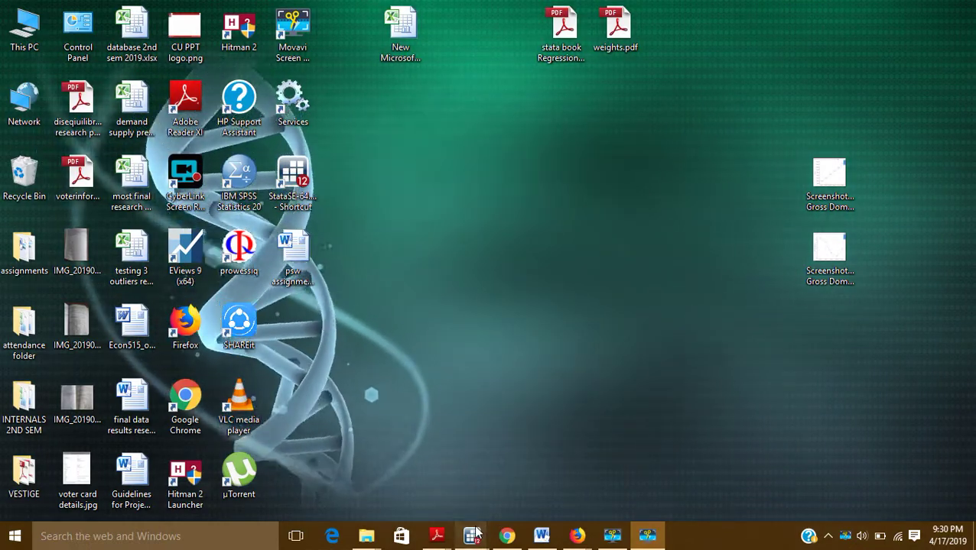
Restore the Stata window and open the Data Editor on demandsupplyestimated.dta.
mouse_move(472, 533)
click(370, 484)
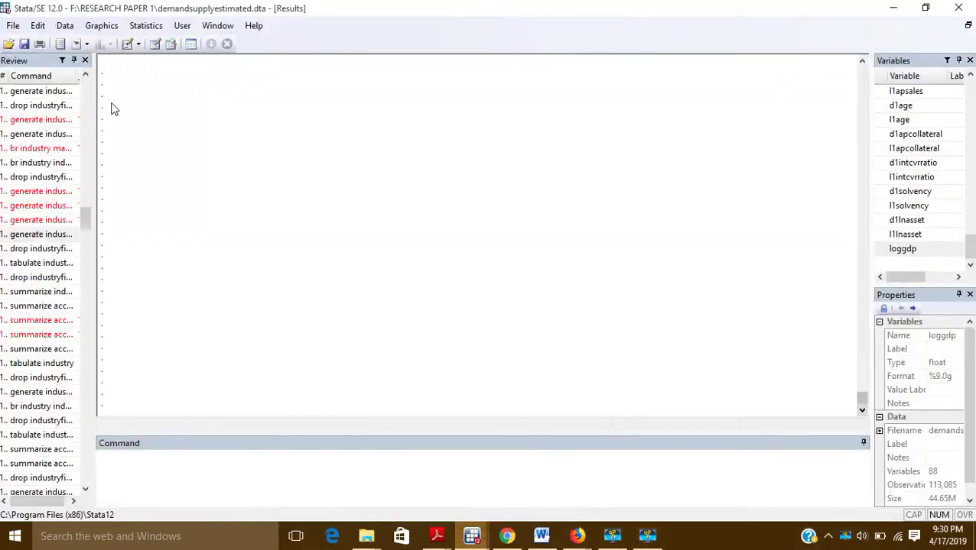
click(155, 44)
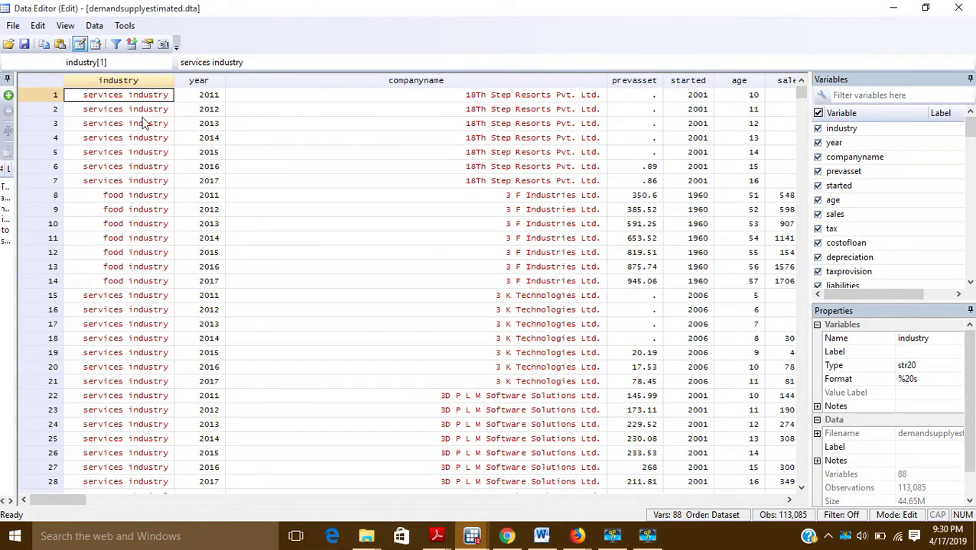
click(211, 97)
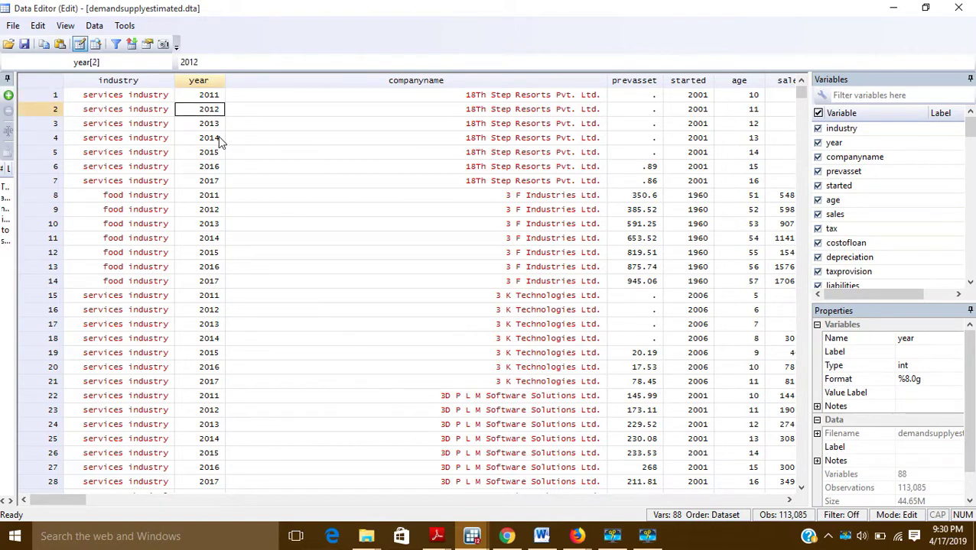
key(Down)
key(Down)
key(Down)
key(Down)
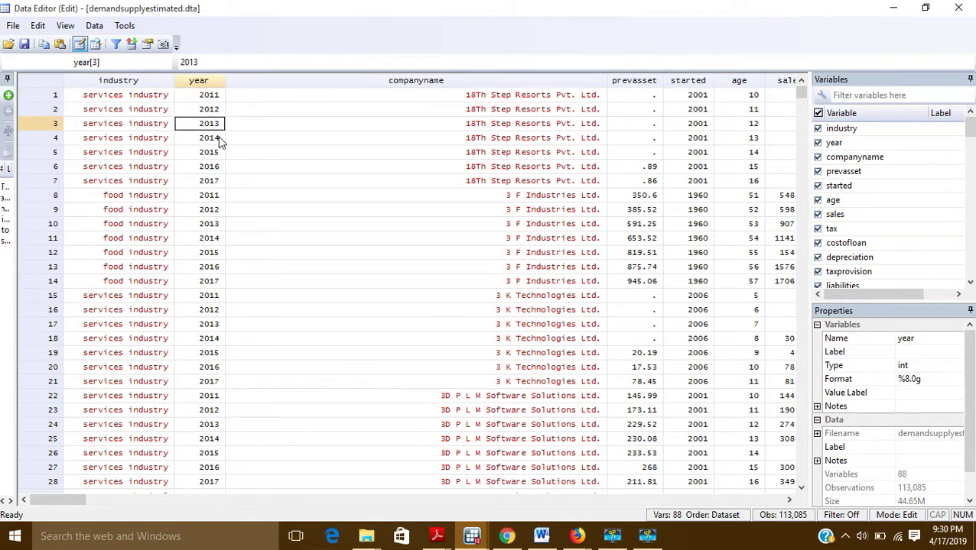
key(Down)
key(Down)
key(Down)
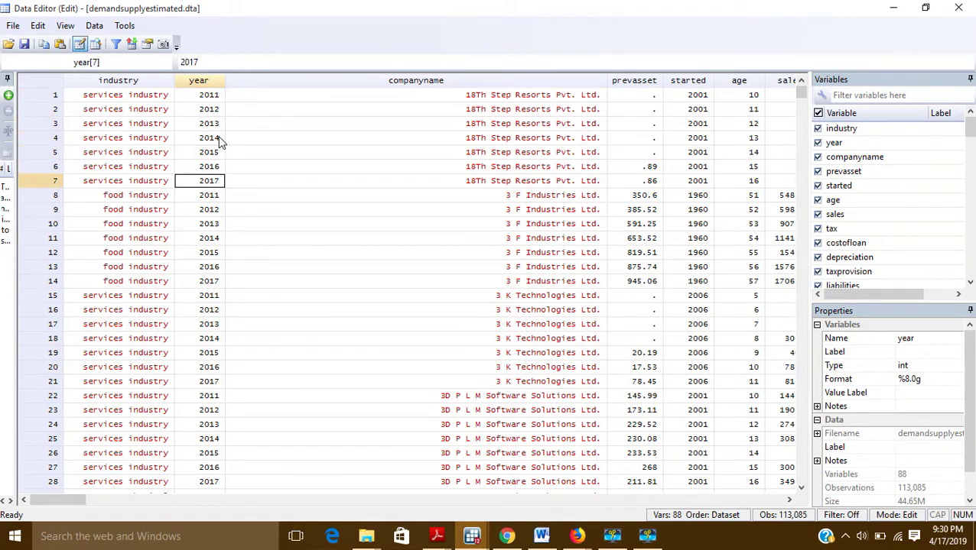
key(Down)
key(Down)
key(Down)
key(Down)
key(Down)
key(Down)
key(Down)
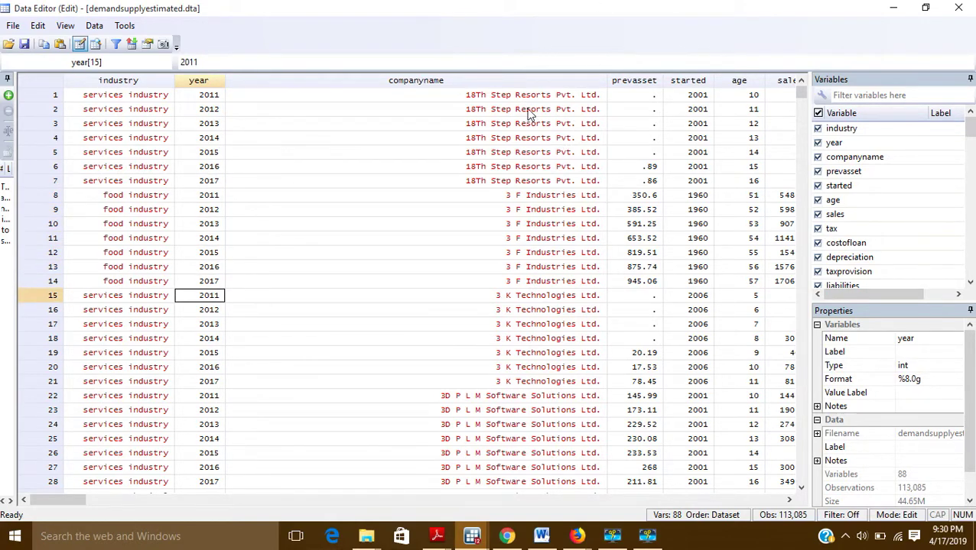
scroll(535, 126, down, 9)
scroll(536, 126, down, 8)
scroll(536, 126, up, 18)
click(207, 98)
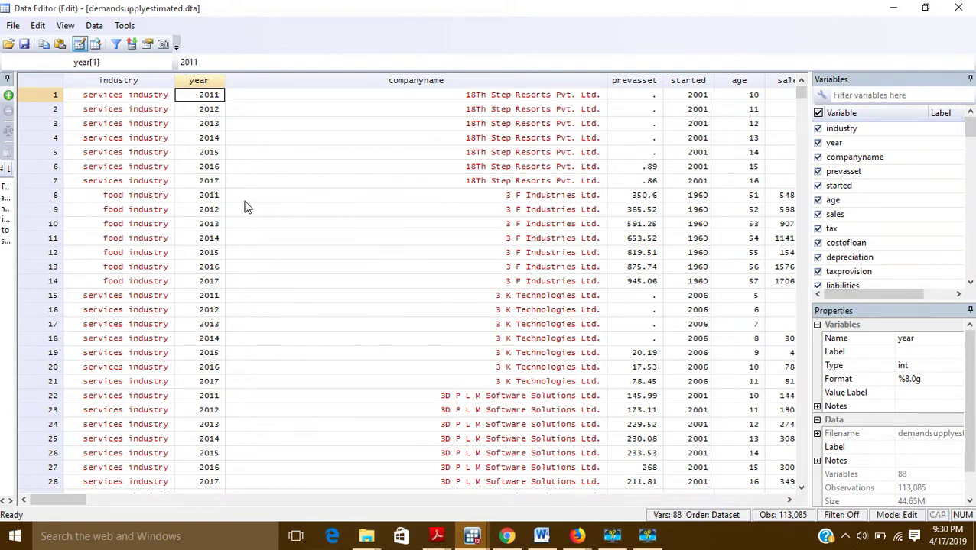
click(211, 197)
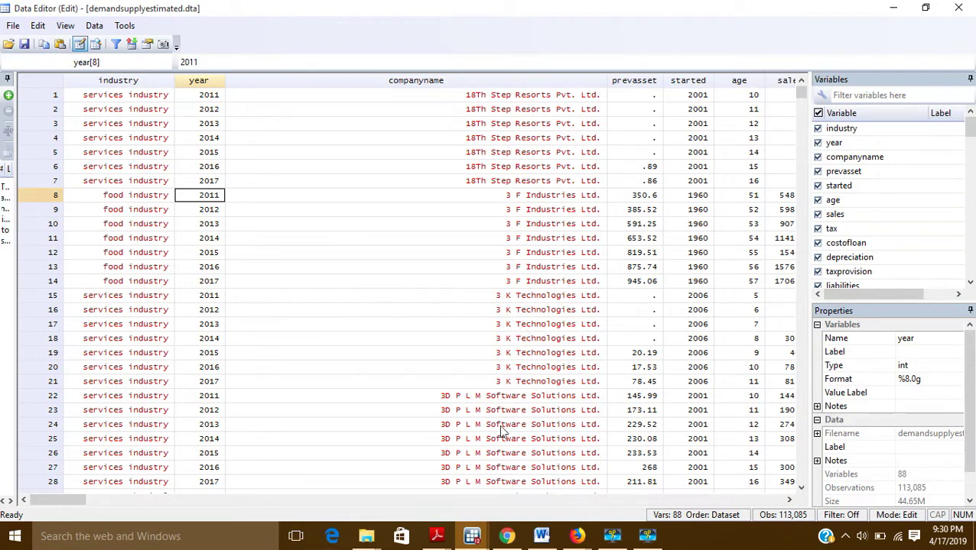
click(209, 111)
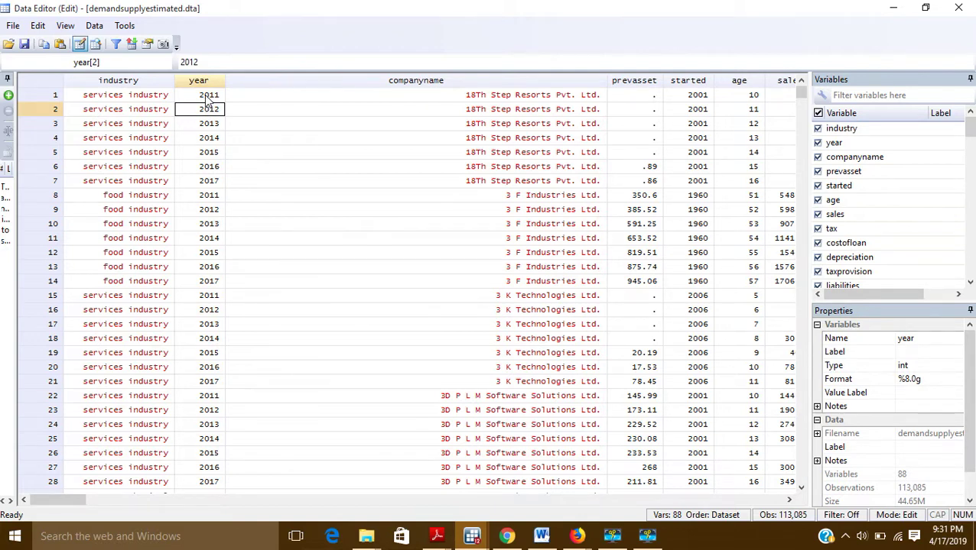
drag(207, 100, 215, 157)
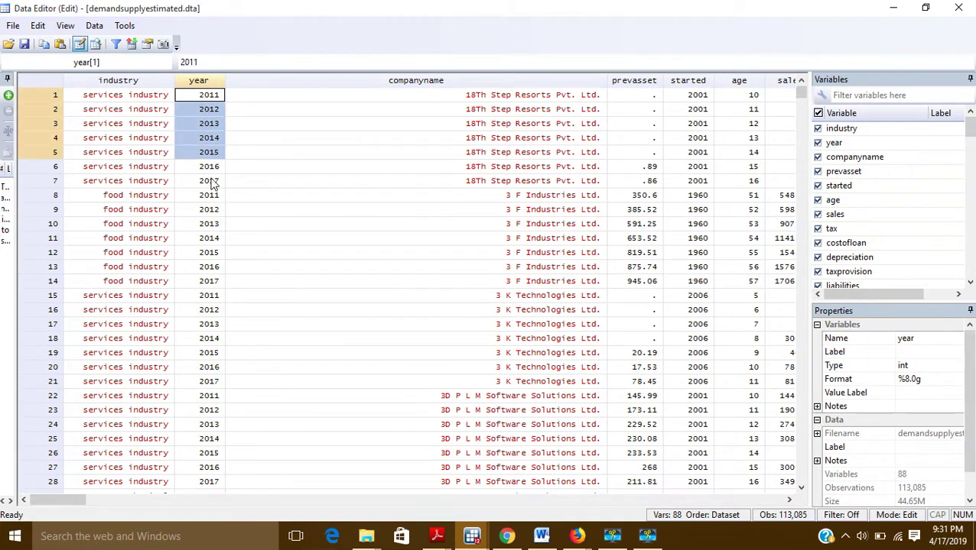
click(212, 184)
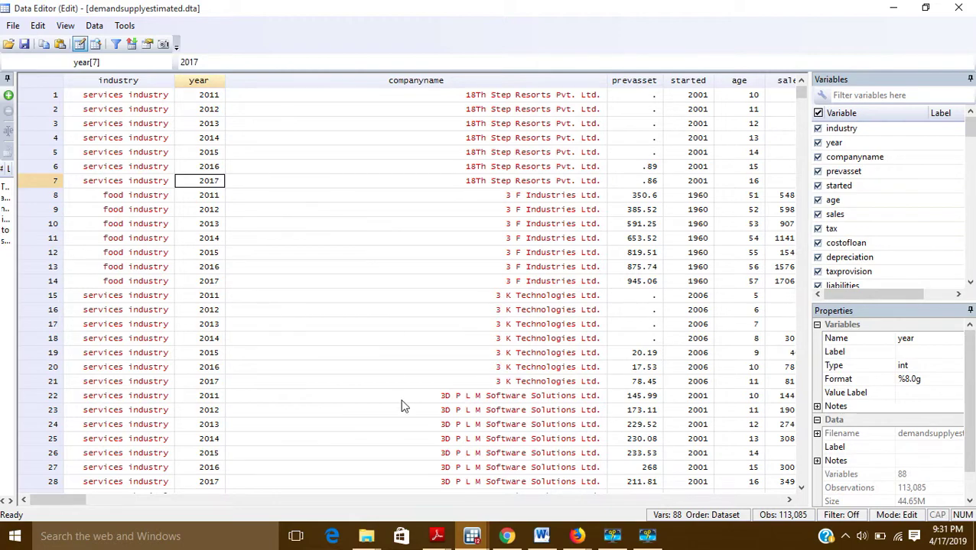
click(961, 8)
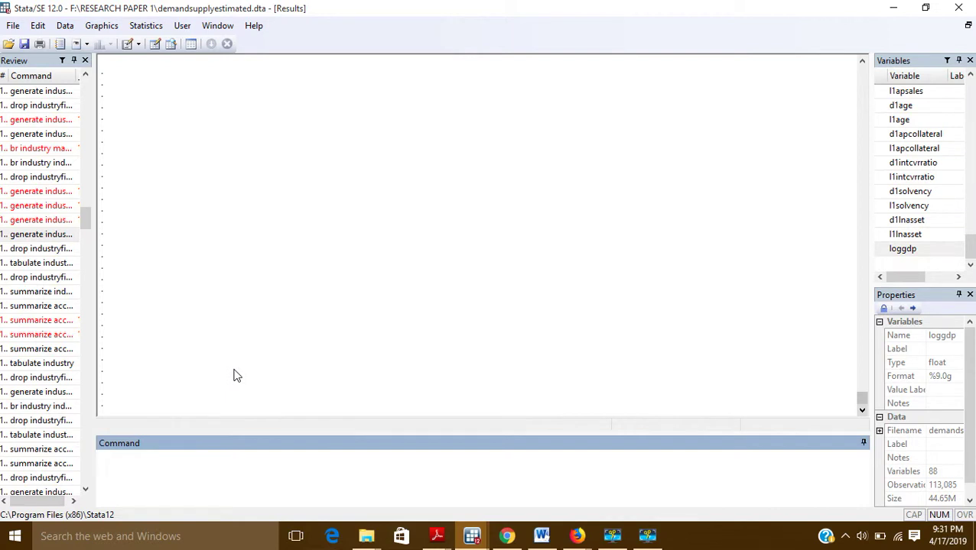
Run 'generate gdp= 11000 if year ==2011' to create gdp, filled only for 2011.
text(generate gdp=)
text(1)
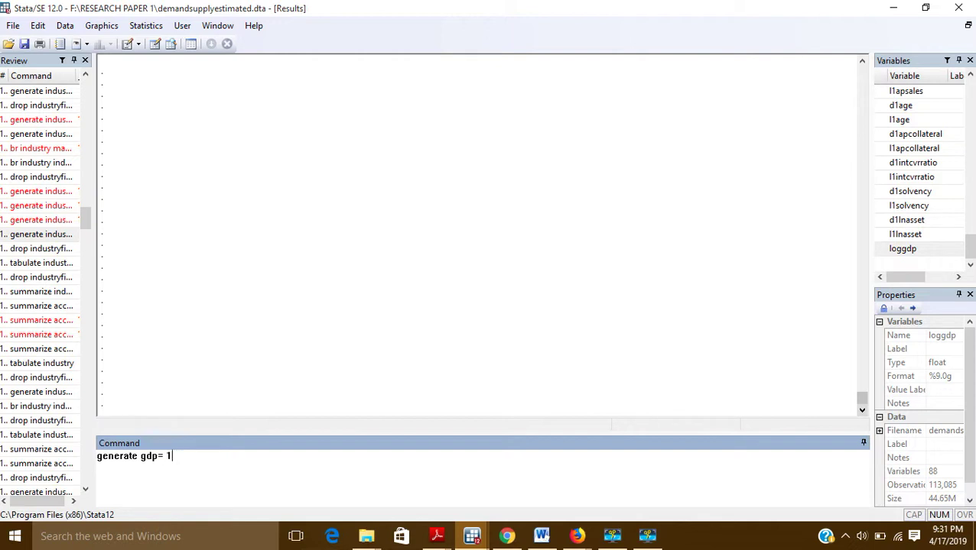
text(1000)
text(if year ==)
text(20)
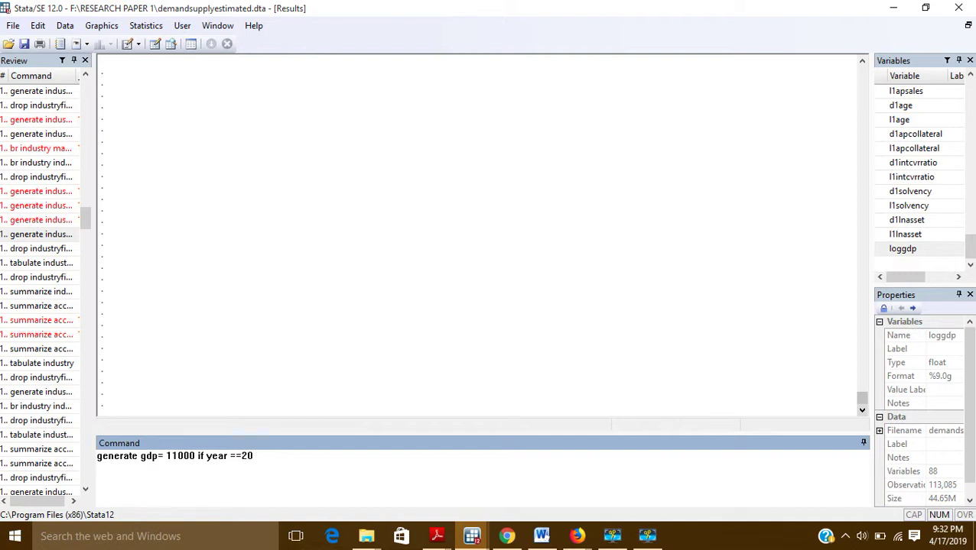
text(11)
key(Return)
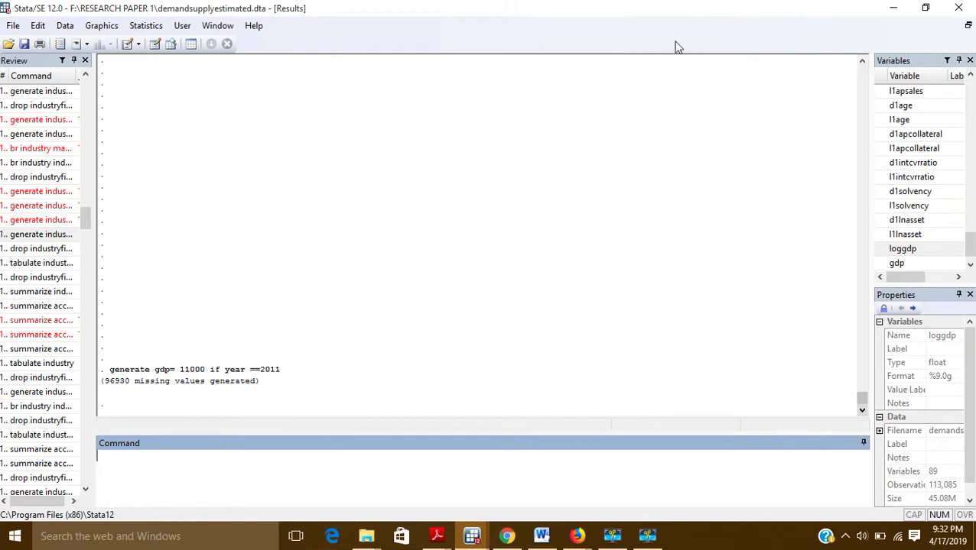
click(154, 44)
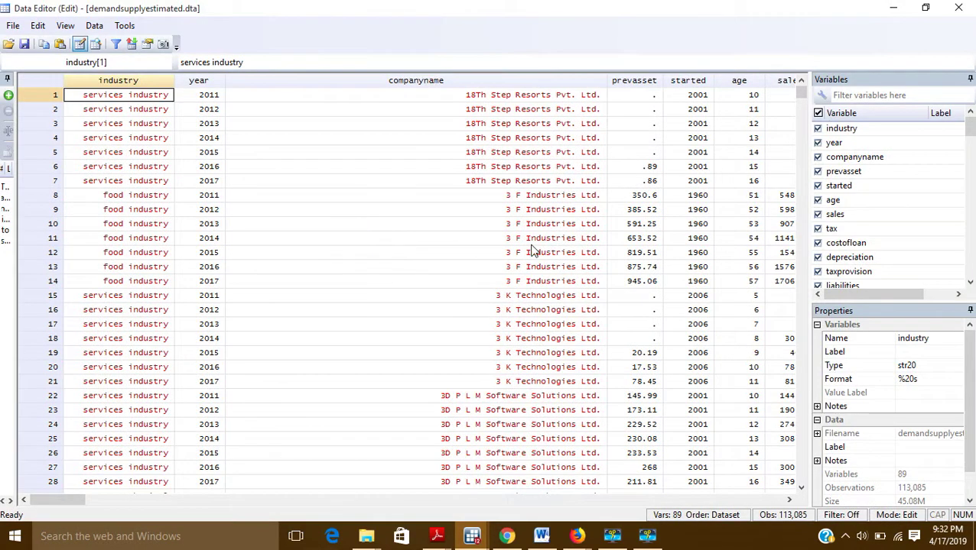
scroll(533, 251, right, 10)
scroll(534, 251, right, 15)
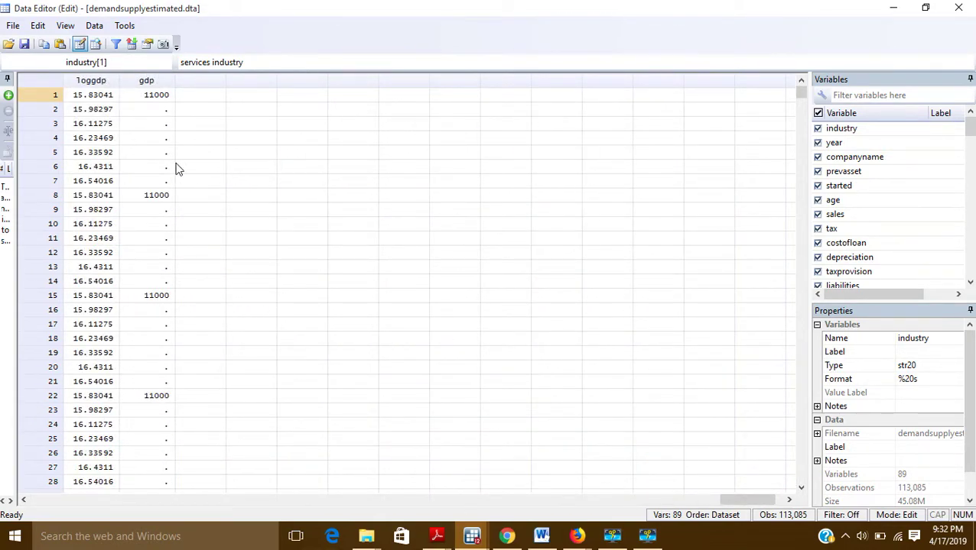
click(149, 104)
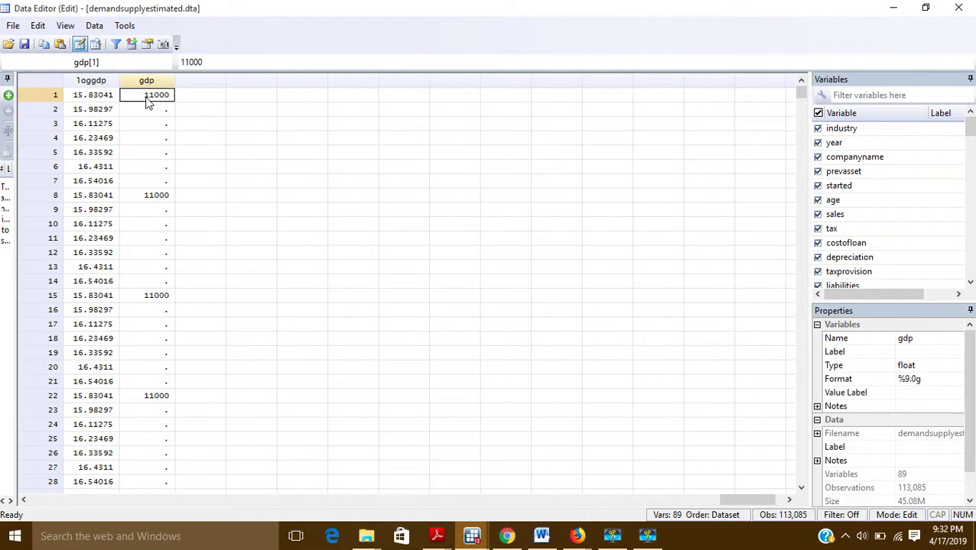
click(156, 196)
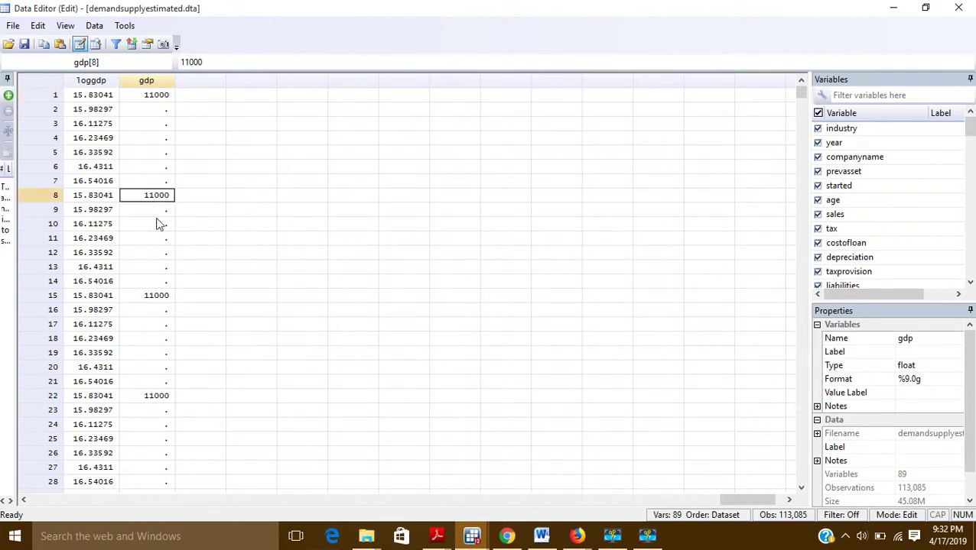
click(162, 300)
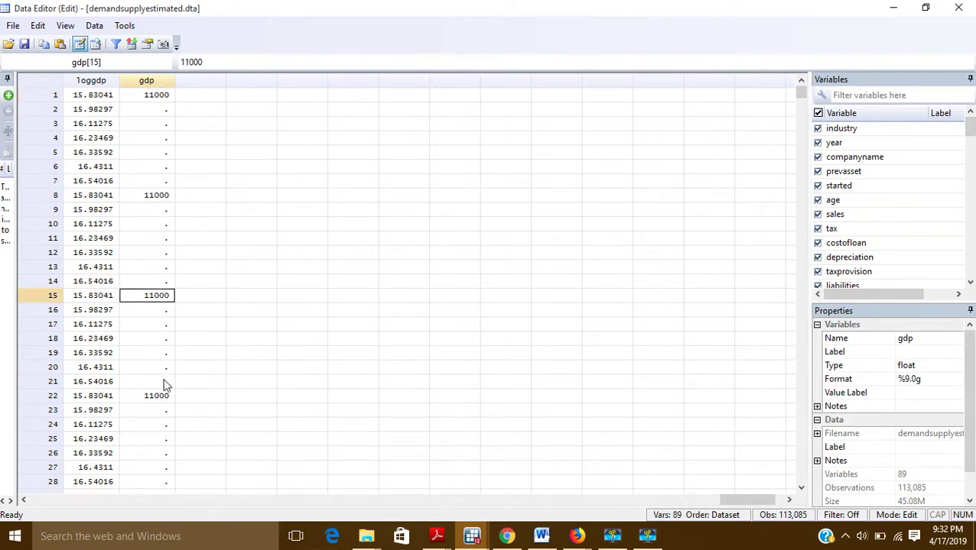
click(161, 397)
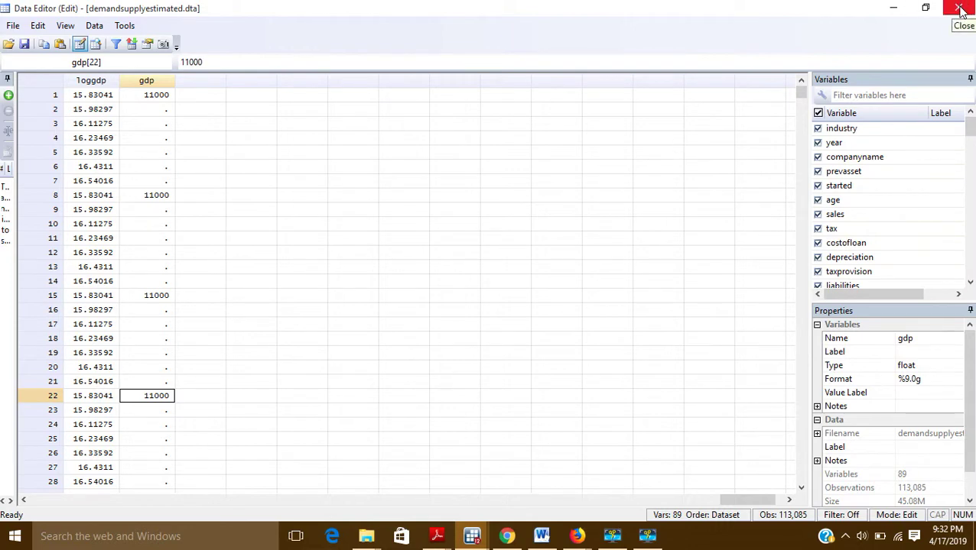
click(152, 109)
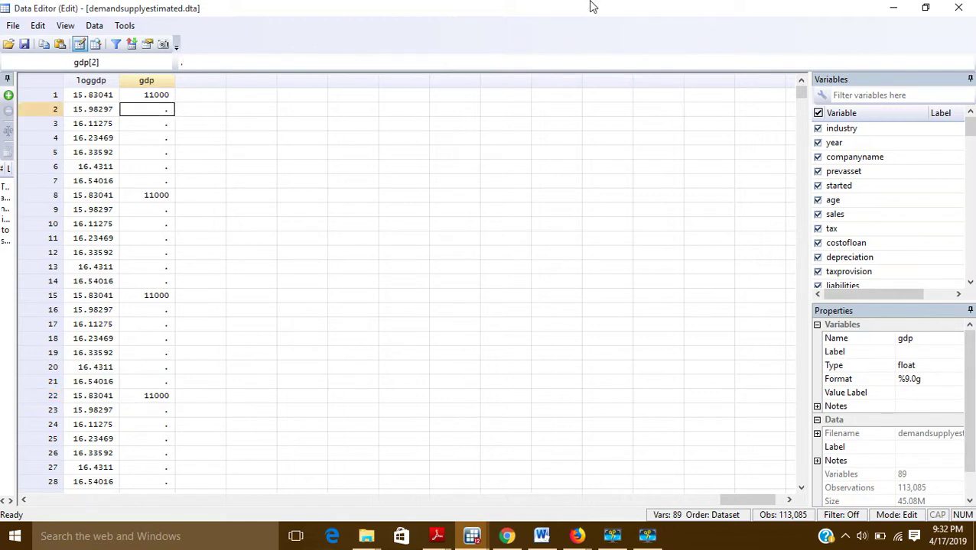
Close the Data Editor and try 'generate gdp = 12500 if year ==2012', which fails since gdp exists.
click(958, 8)
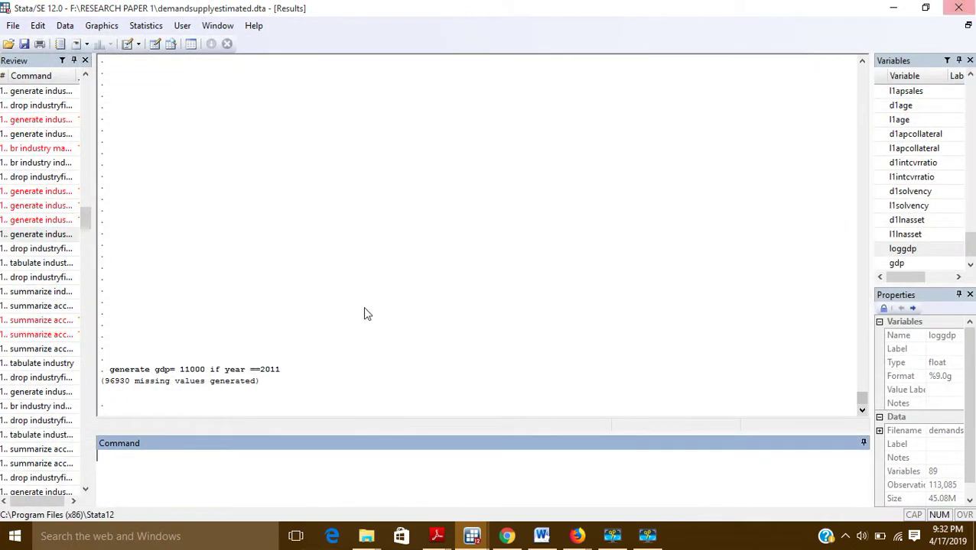
text(generate gdp)
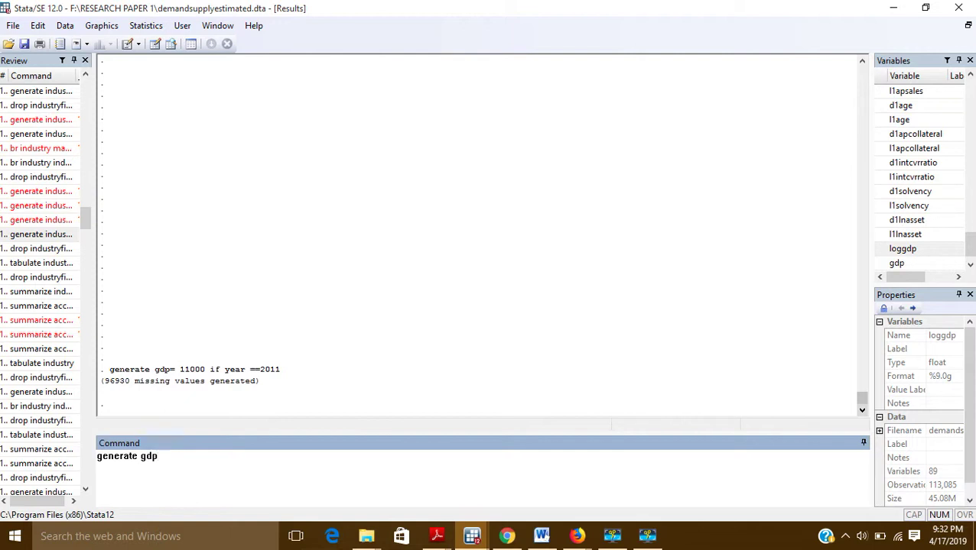
text( = 12500 if year ==)
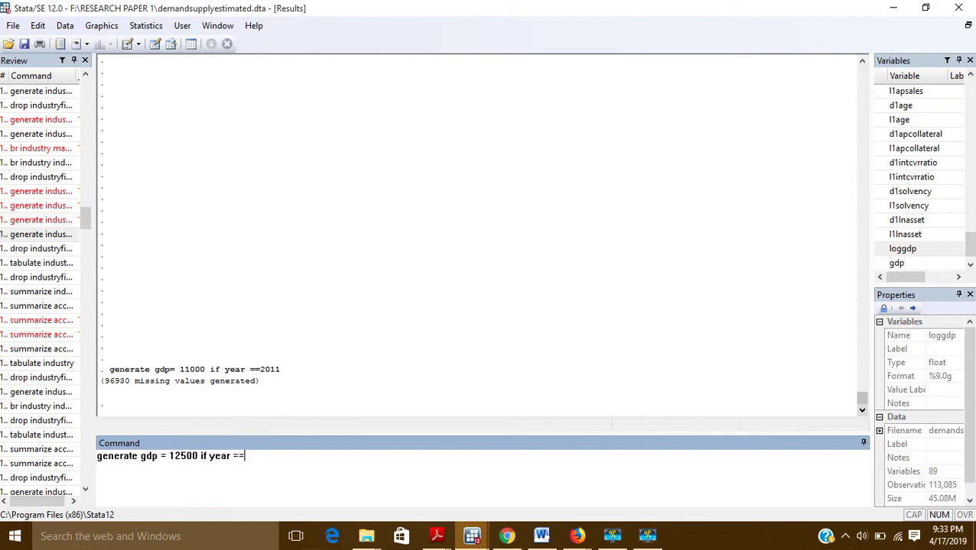
text(2012)
key(Return)
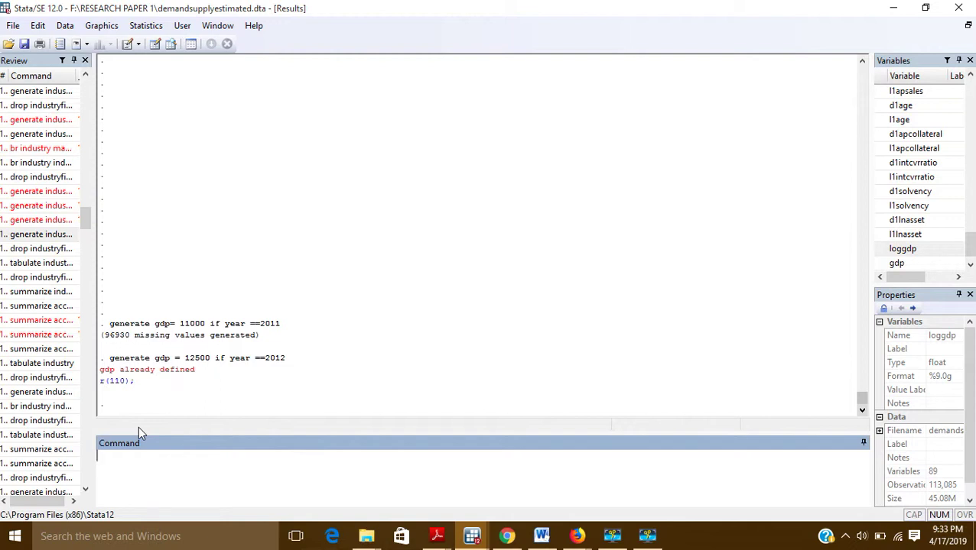
Run 'replace gdp = 12500 if year==2012' to fill the 2012 values.
text(replacew)
key(BackSpace)
text(gdp = 12500 if year==)
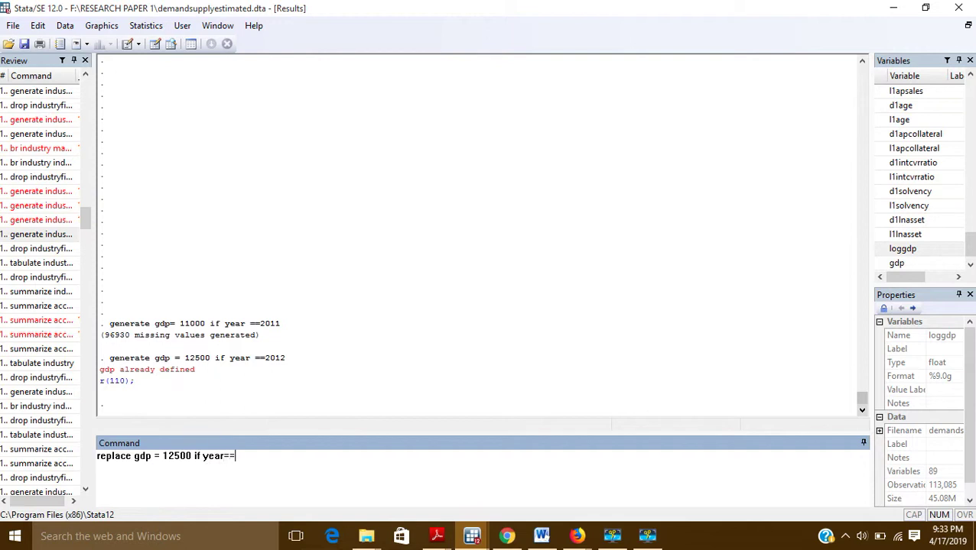
text(2012)
key(Return)
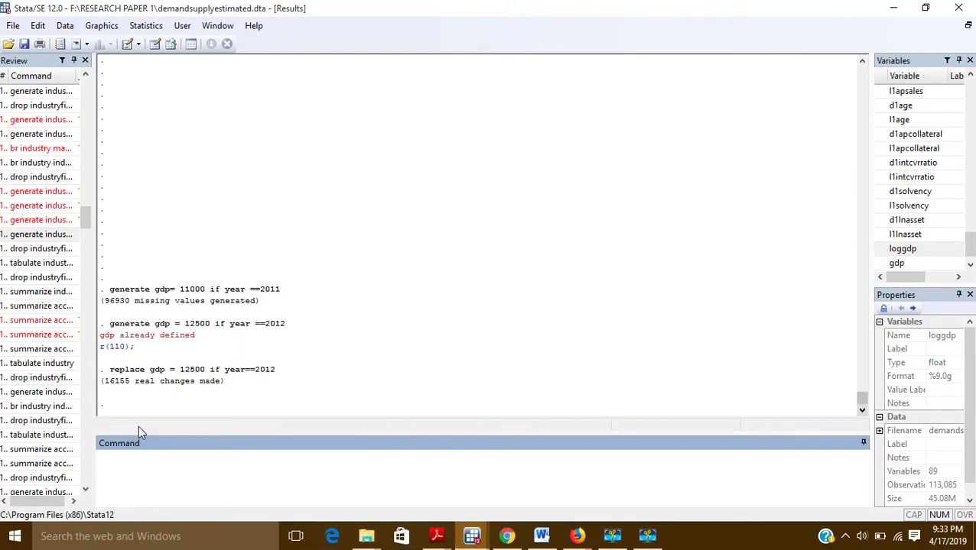
click(155, 45)
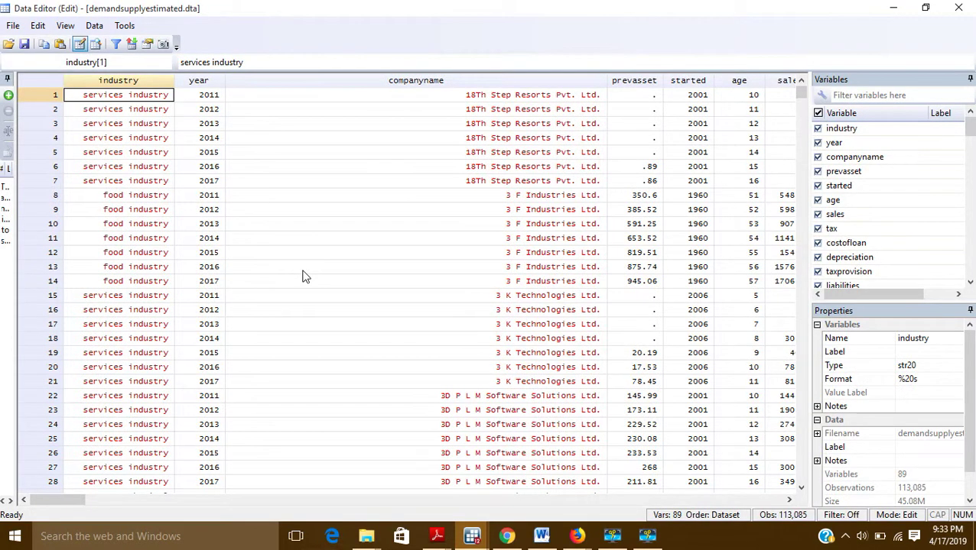
scroll(719, 241, right, 20)
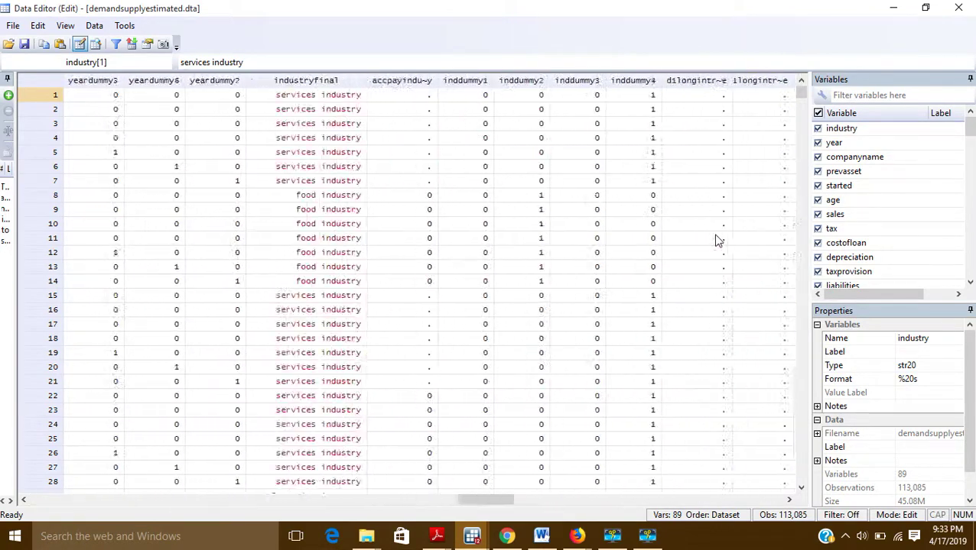
scroll(718, 240, right, 4)
scroll(714, 239, left, 1)
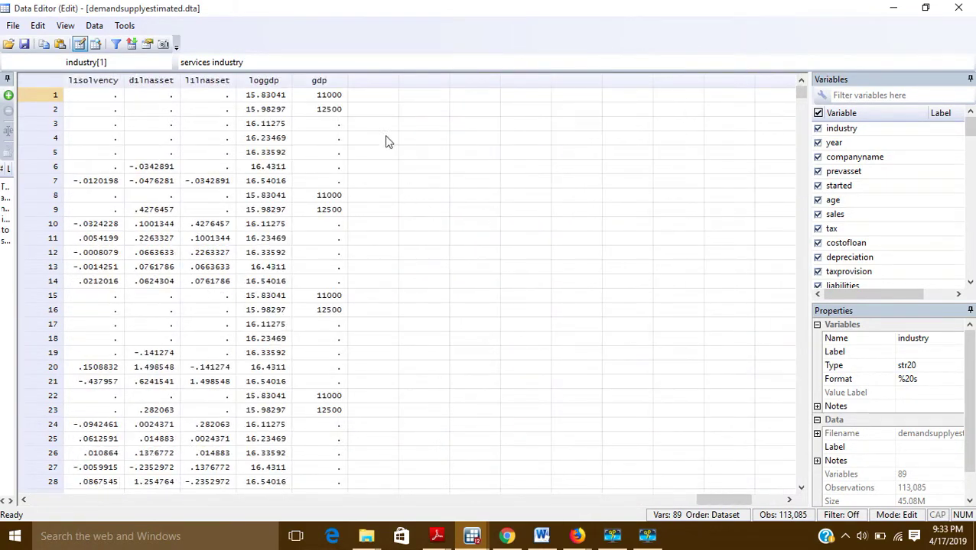
click(959, 8)
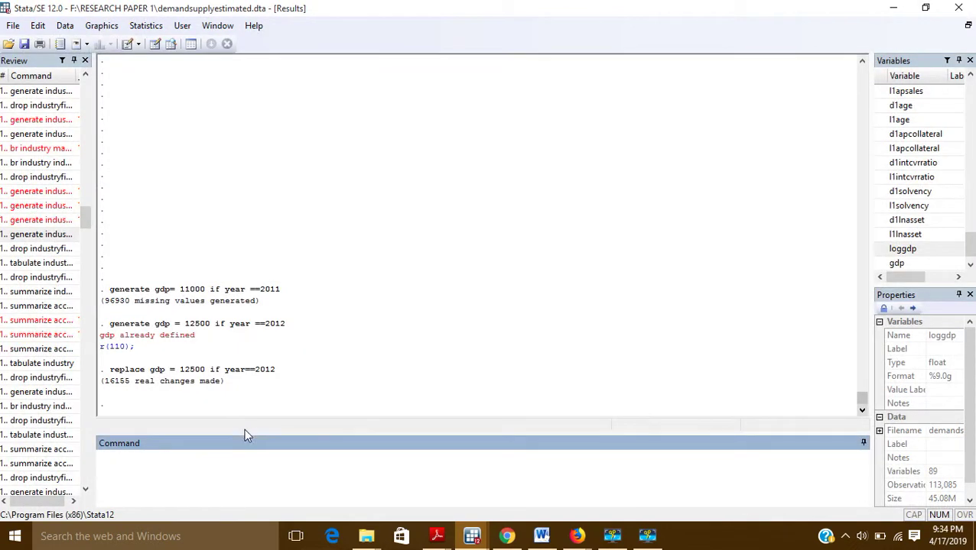
Reuse the previous replace to run 'replace gdp = 14500 if year==2013'.
click(86, 491)
click(85, 491)
click(86, 491)
click(85, 491)
click(85, 490)
click(86, 491)
click(85, 491)
click(86, 491)
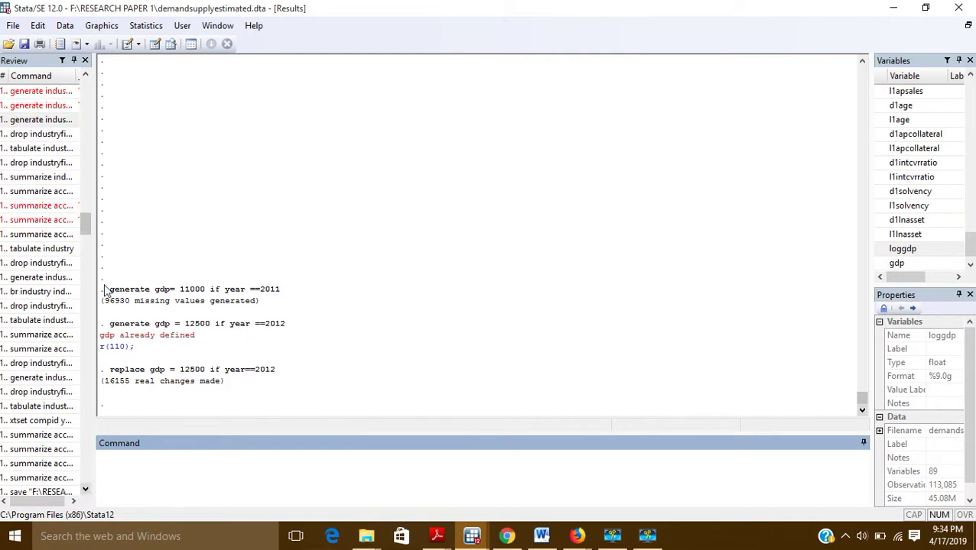
drag(86, 225, 100, 497)
click(76, 477)
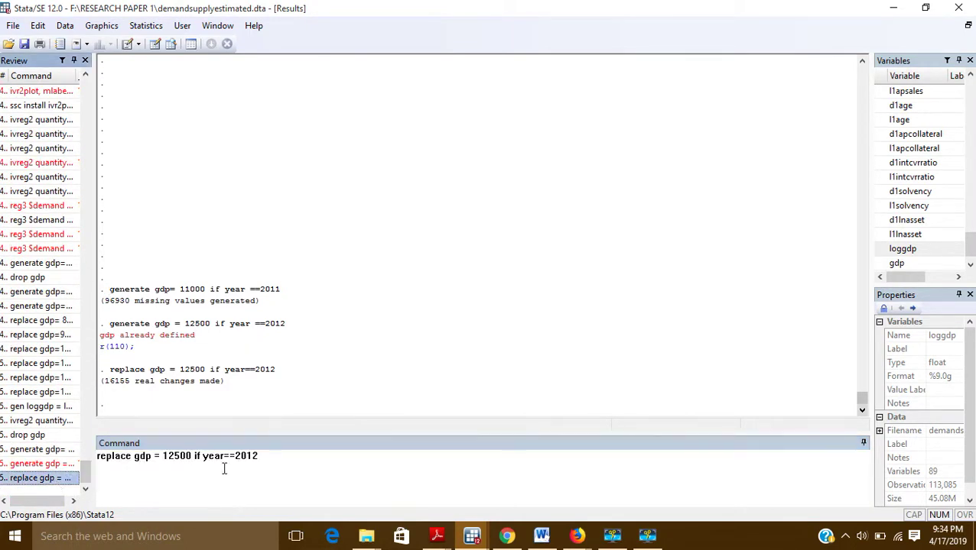
click(261, 457)
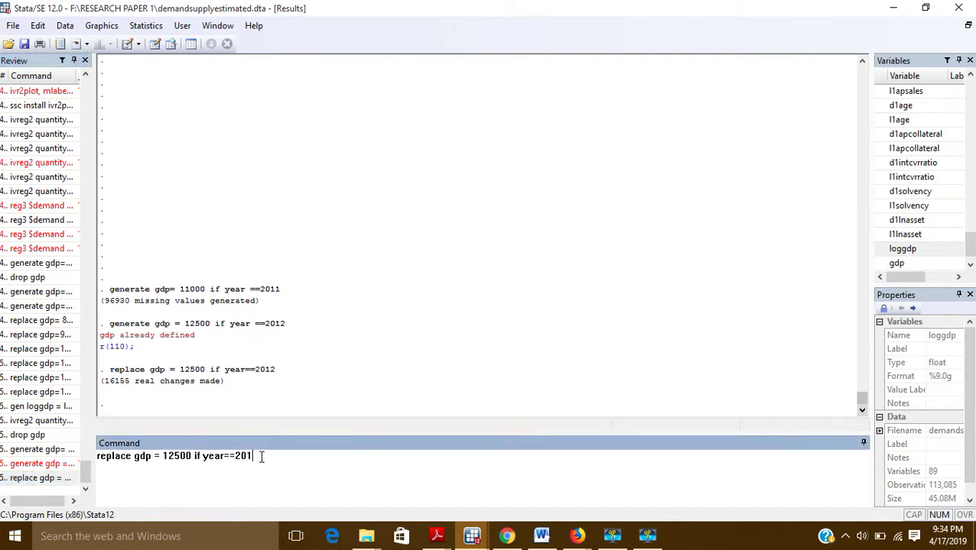
text(3)
key(BackSpace)
key(BackSpace)
key(BackSpace)
key(BackSpace)
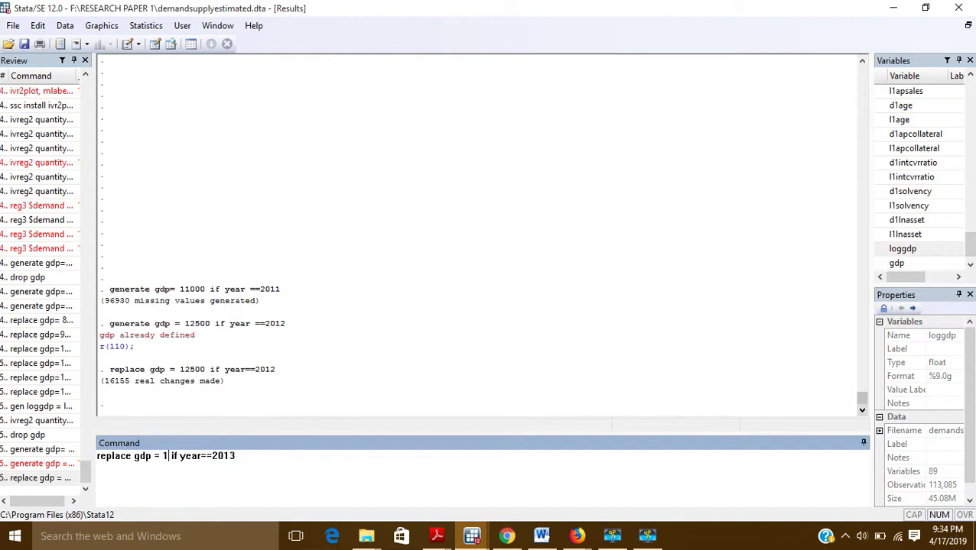
key(BackSpace)
text(14500)
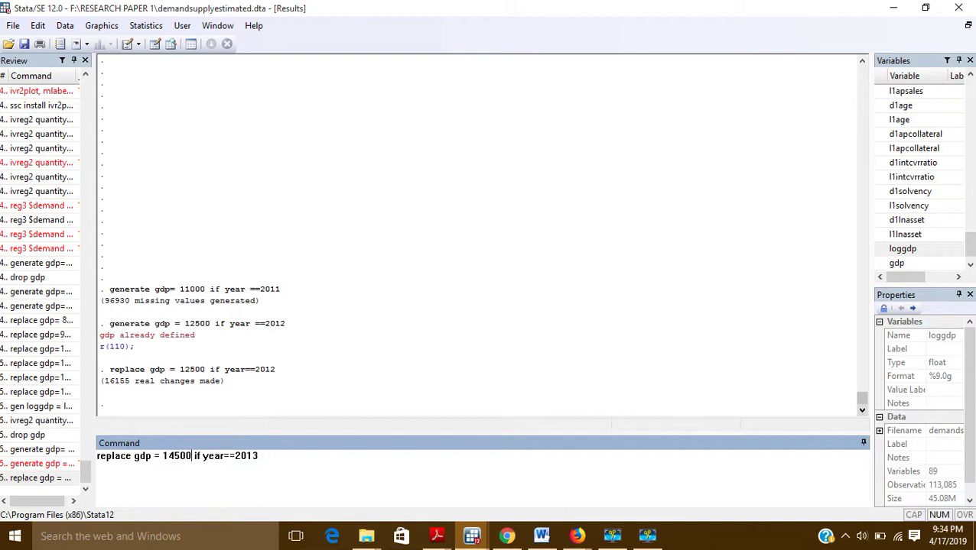
key(Return)
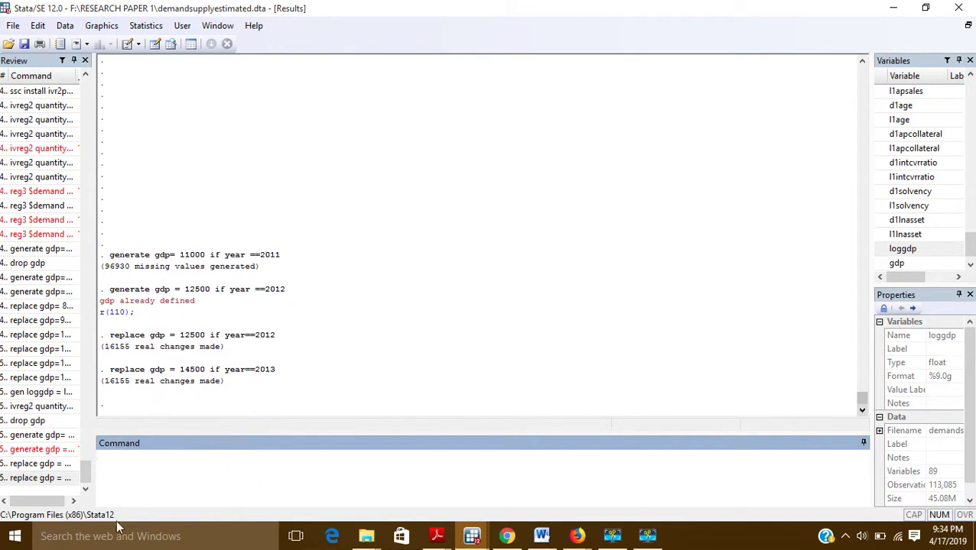
Run 'replace gdp = 16000 if year==2014', fixing the stray backslash typo.
click(40, 480)
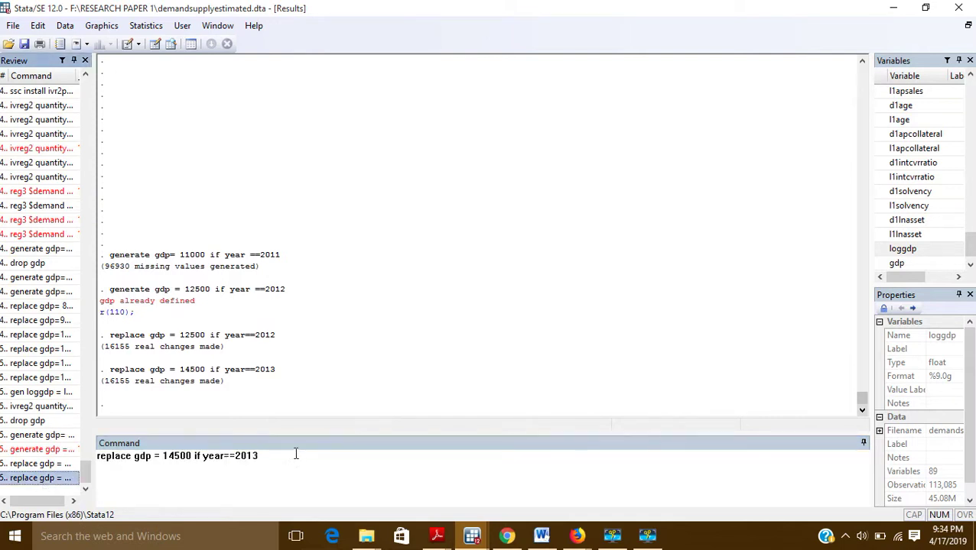
click(268, 455)
key(BackSpace)
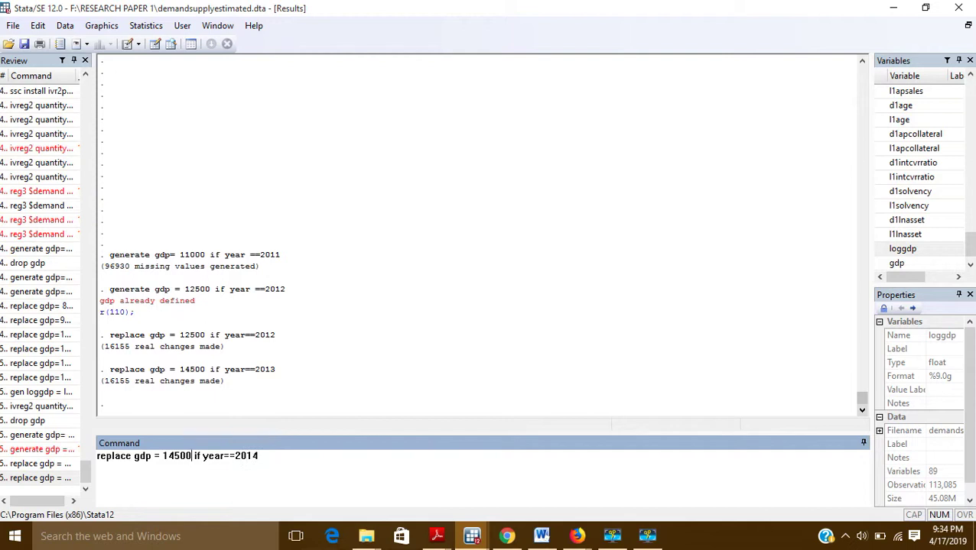
key(BackSpace)
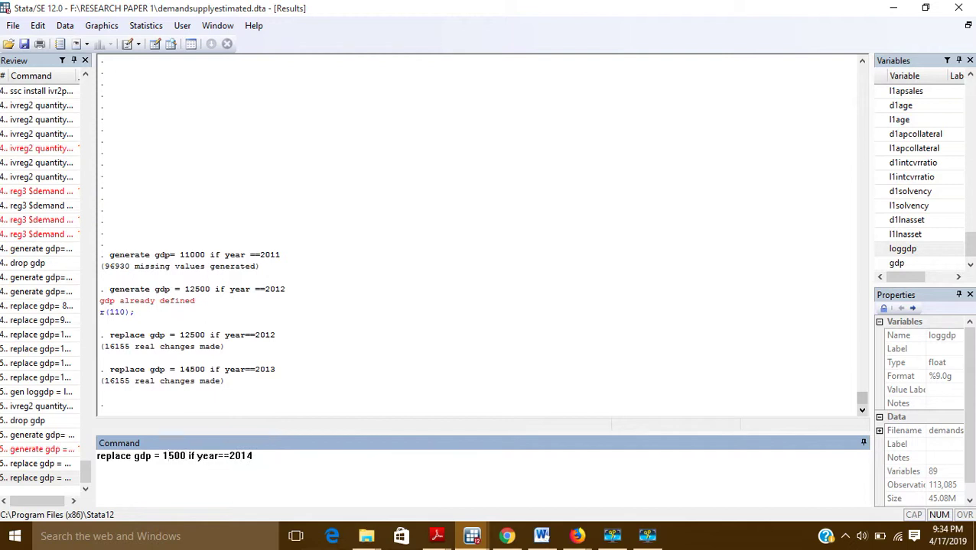
text(6)
key(BackSpace)
text(0)
text(\)
key(Return)
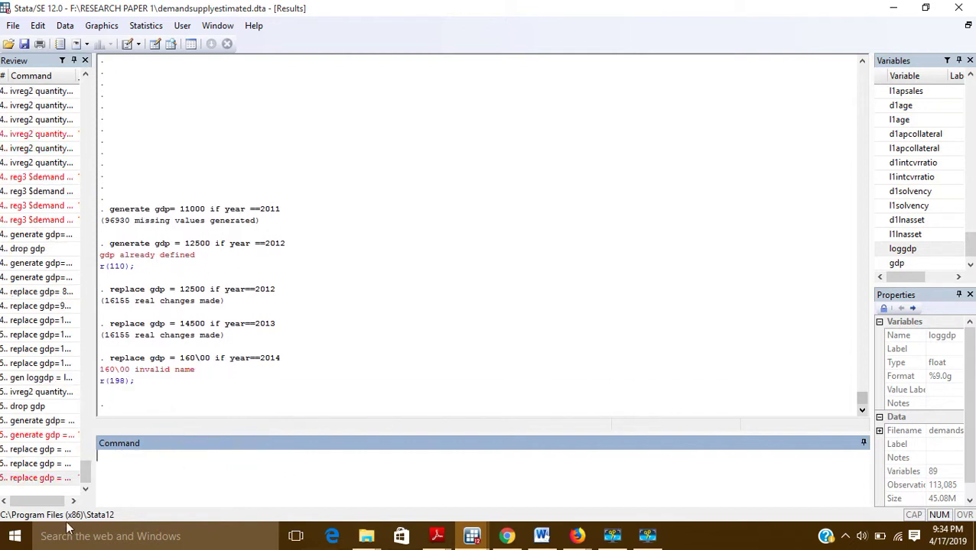
click(51, 480)
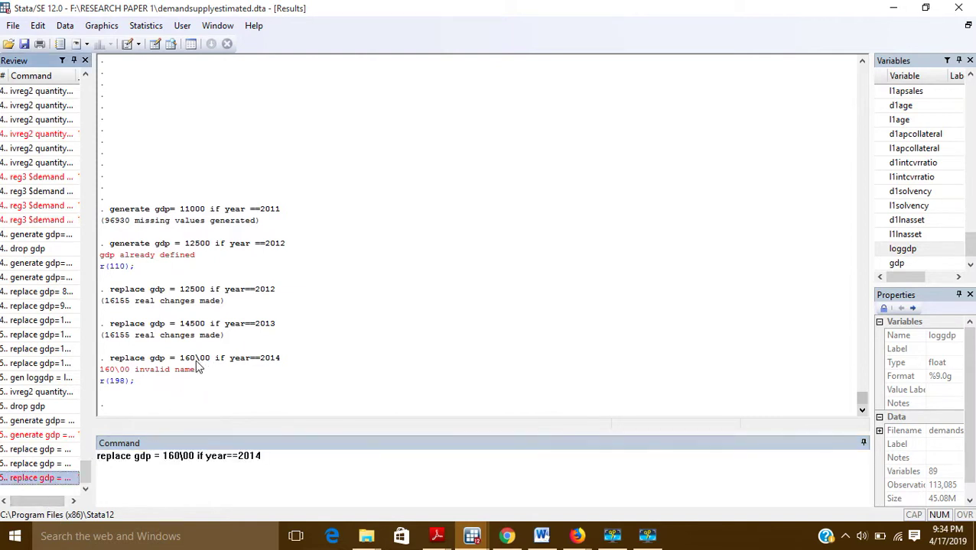
click(185, 455)
key(Delete)
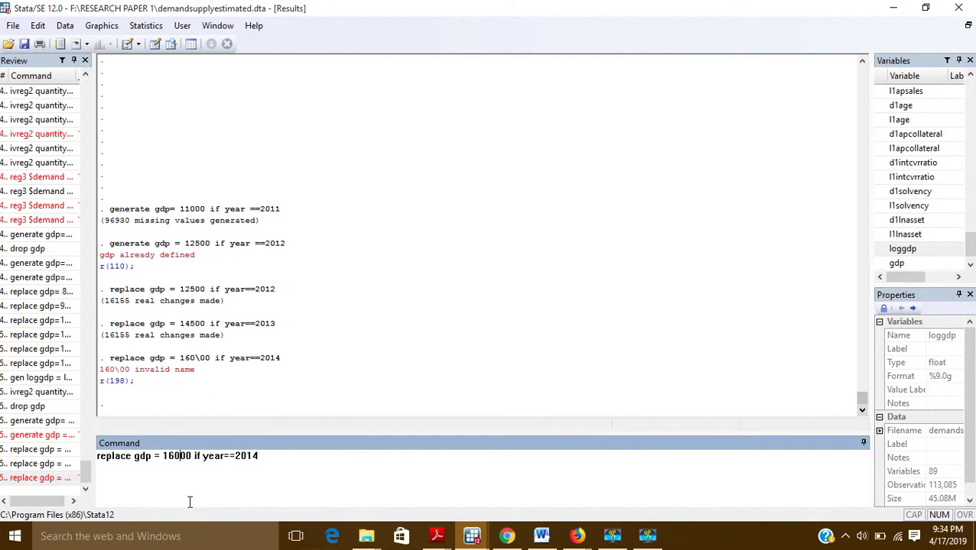
key(Return)
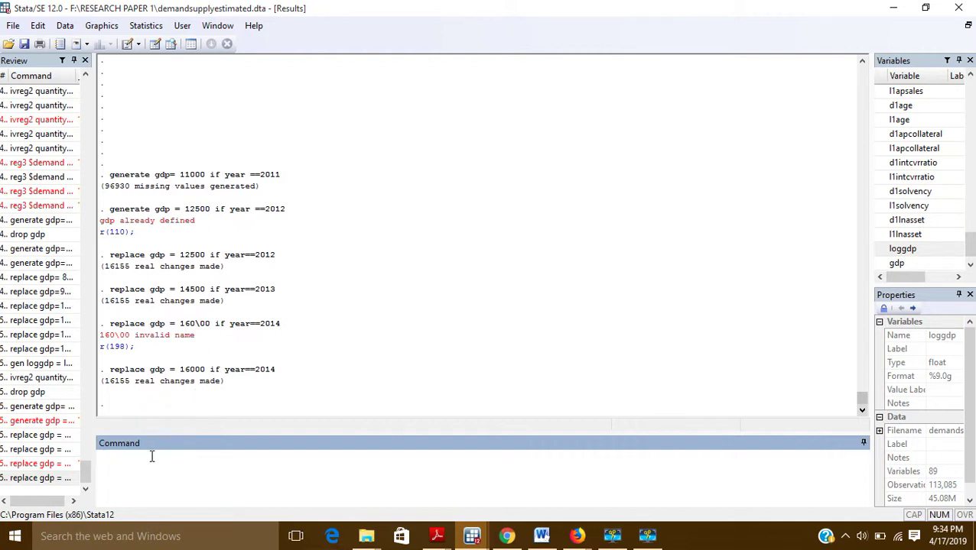
Browse only year, companyname and gdp with 'br year companyname gdp'.
text(f)
text(br)
text( year)
text( com)
drag(971, 249, 970, 90)
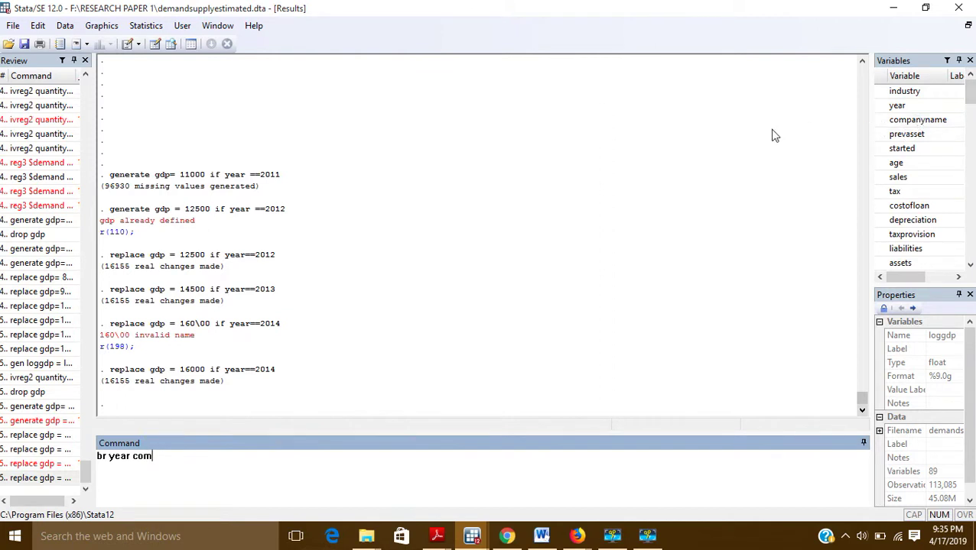
text(panyname gdp)
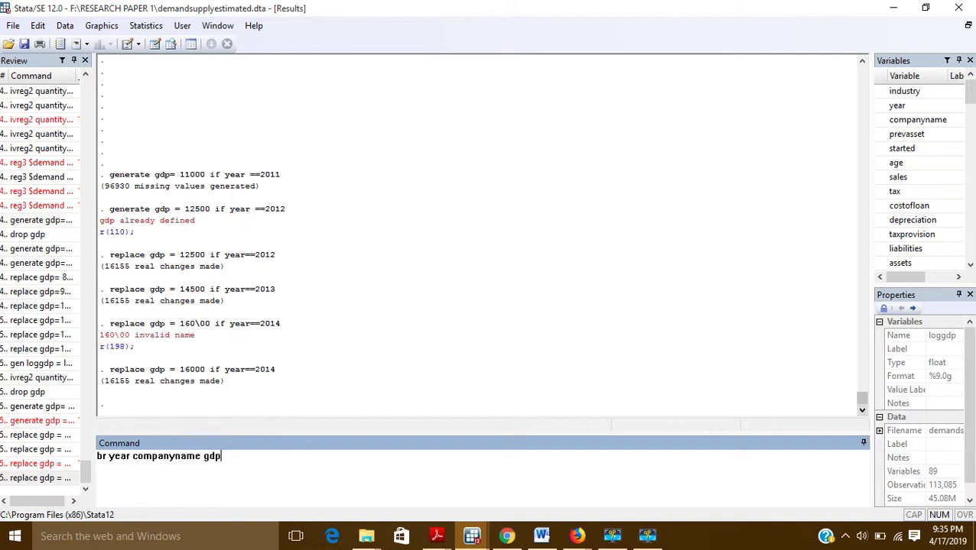
key(Return)
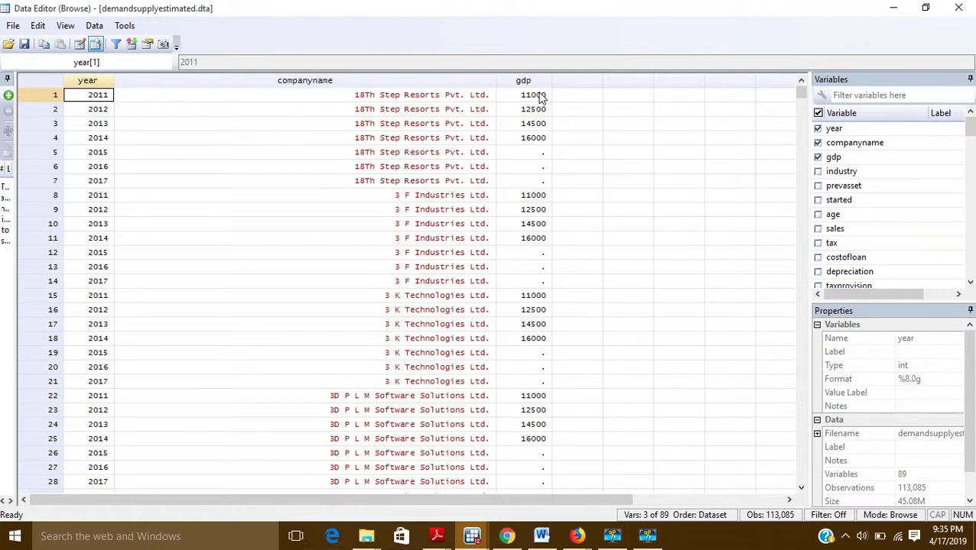
Check the gdp values in rows 8, 15 and 2, then close the Data Editor.
click(98, 196)
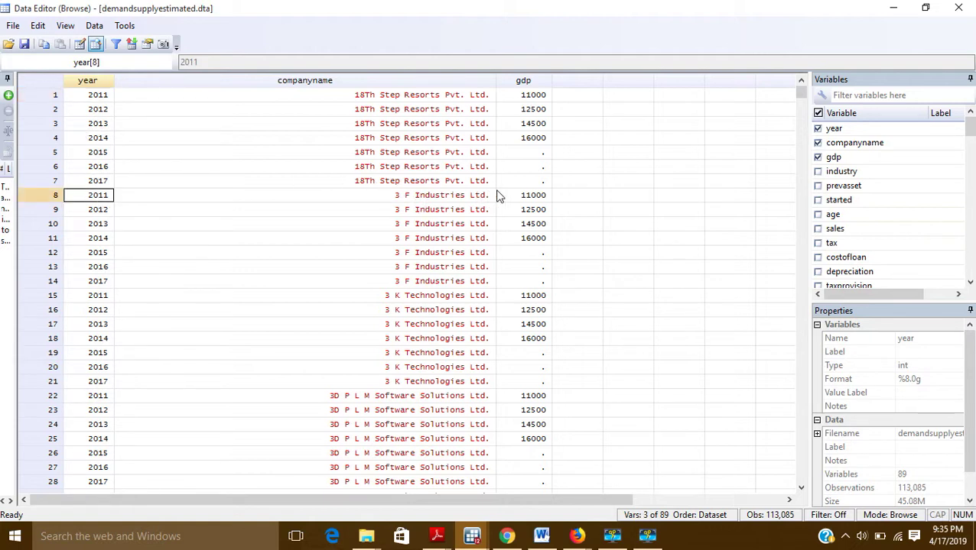
click(98, 298)
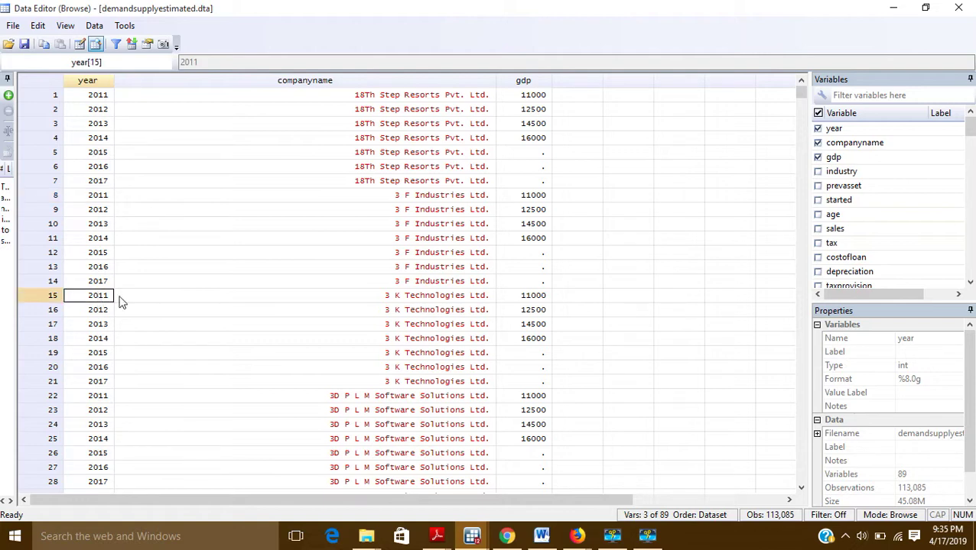
click(532, 298)
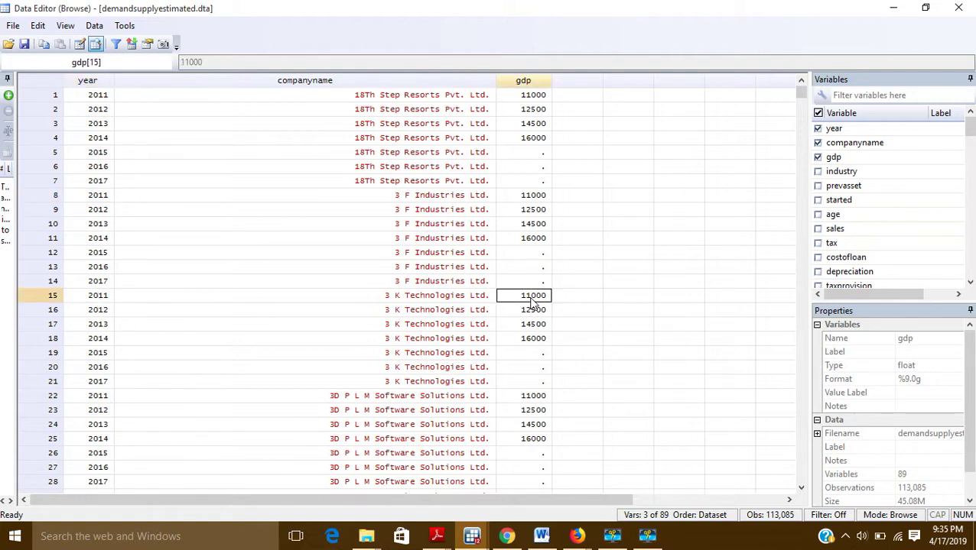
click(97, 112)
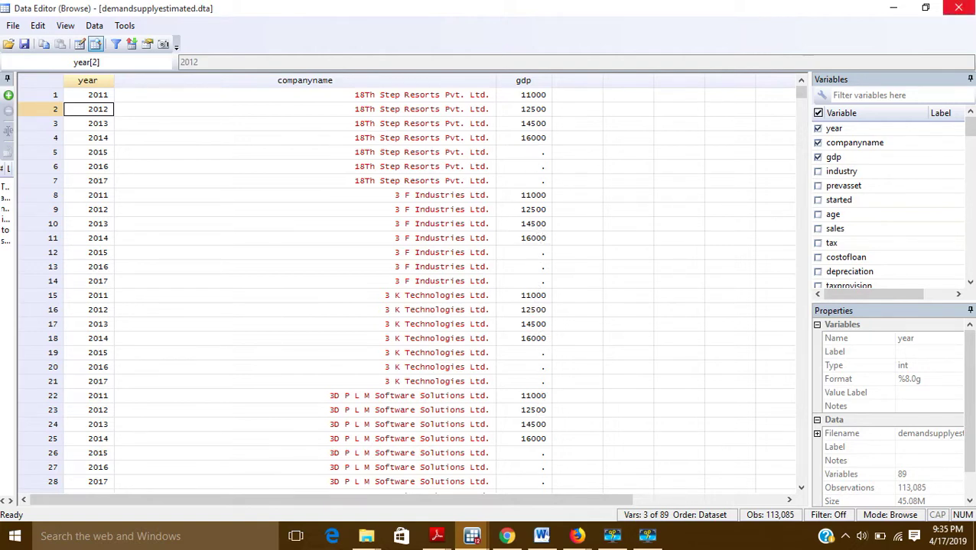
click(958, 8)
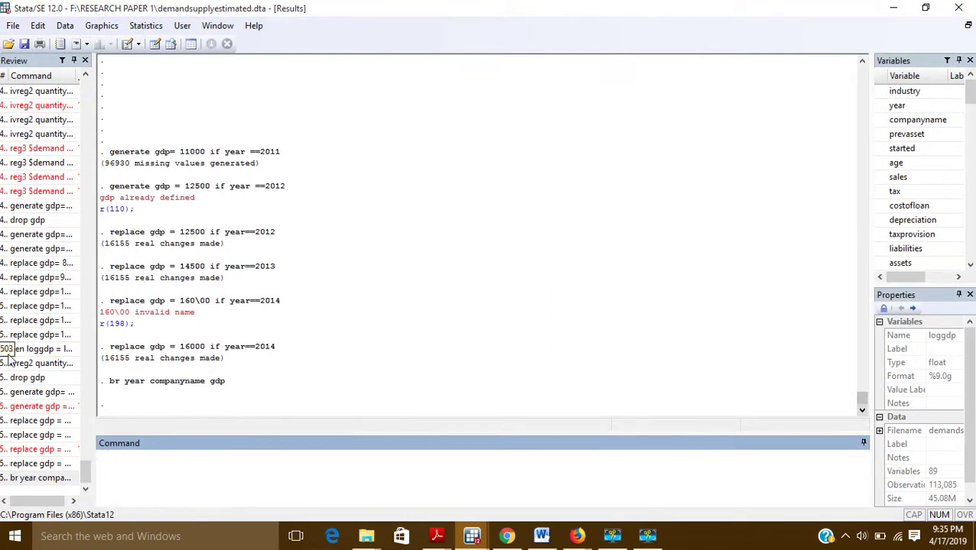
Run 'replace gdp = 17000 if year==2015' from the recalled 2014 command.
click(34, 463)
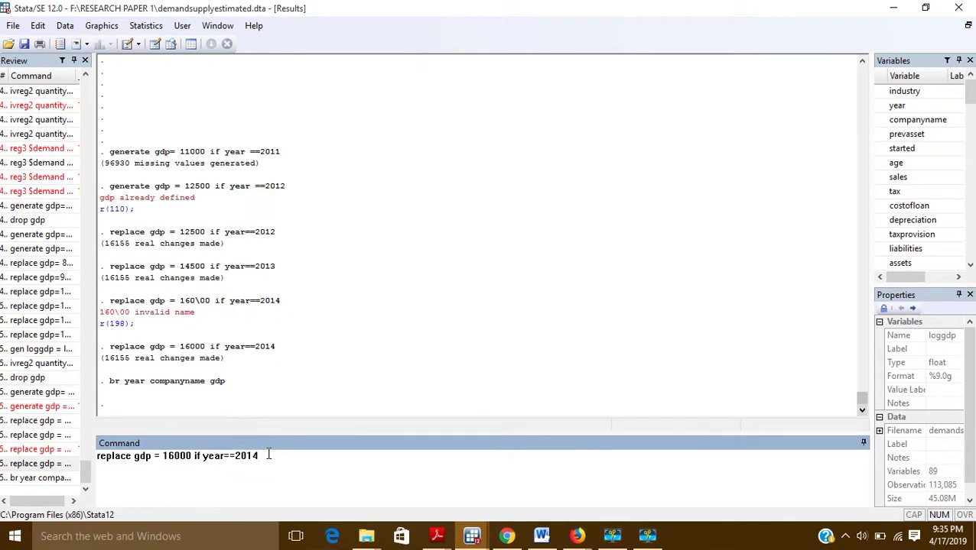
text(5)
key(BackSpace)
text(7)
key(Return)
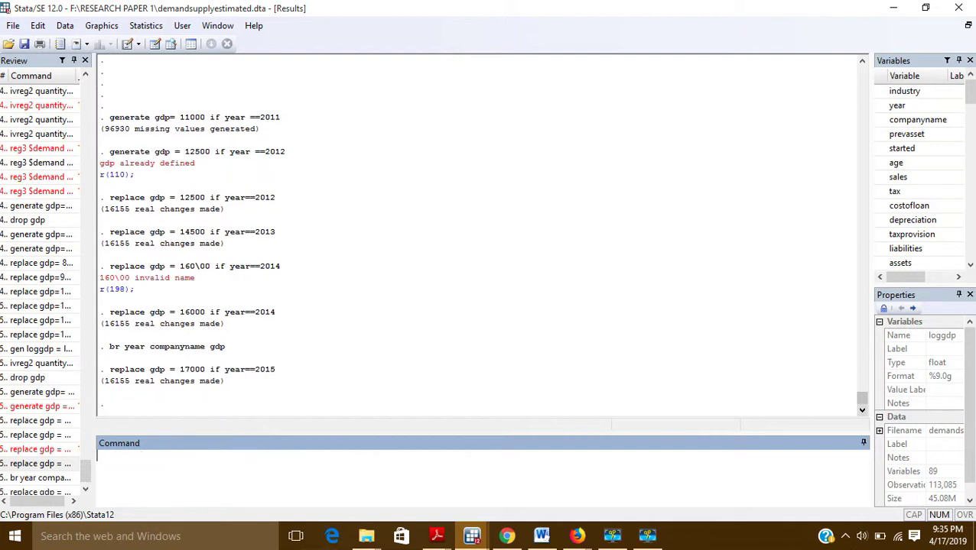
Run 'replace gdp = 19000 if year==2016'.
click(86, 489)
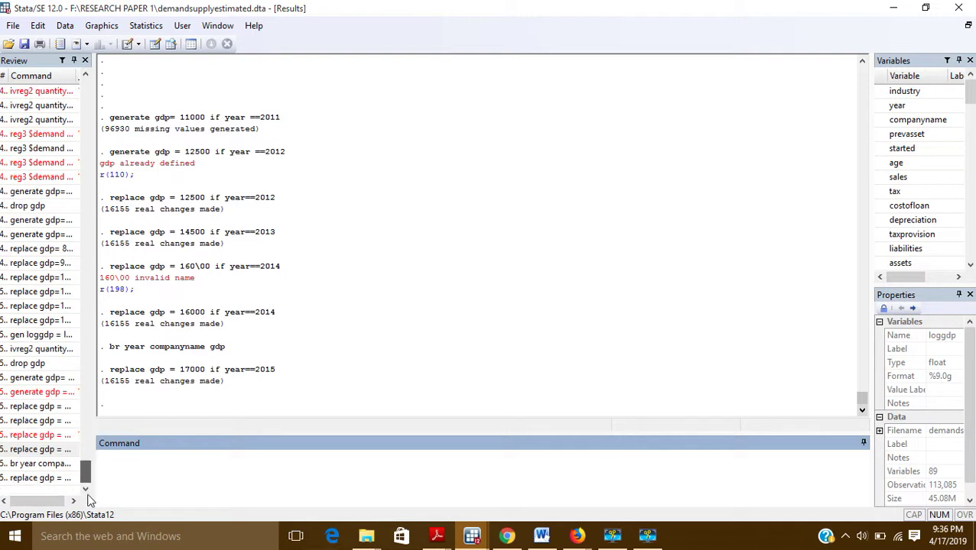
click(38, 452)
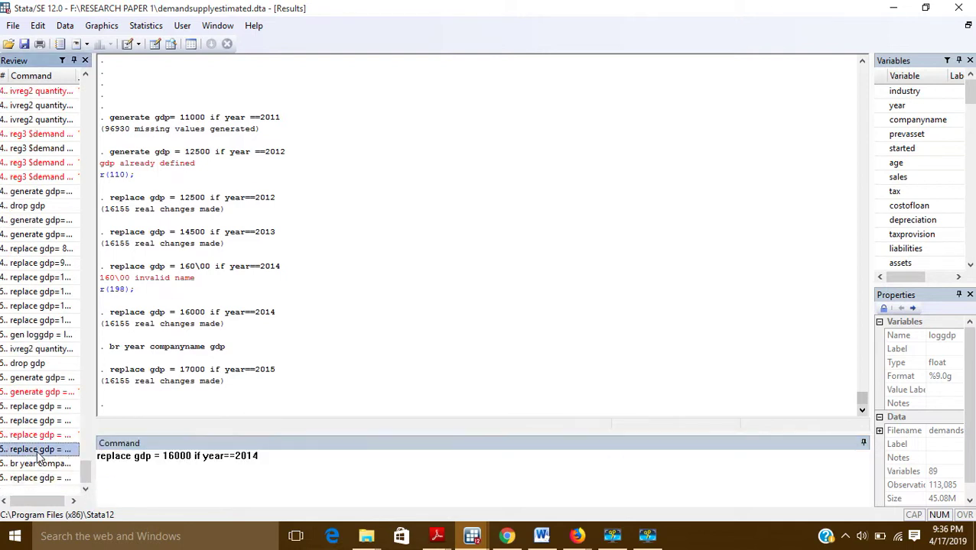
click(269, 459)
key(BackSpace)
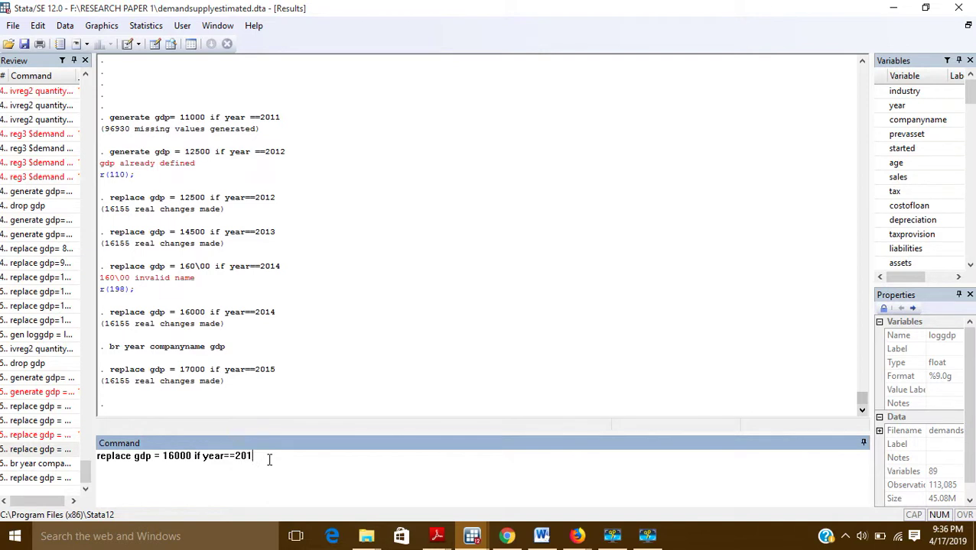
text(6)
key(BackSpace)
text(9)
key(Return)
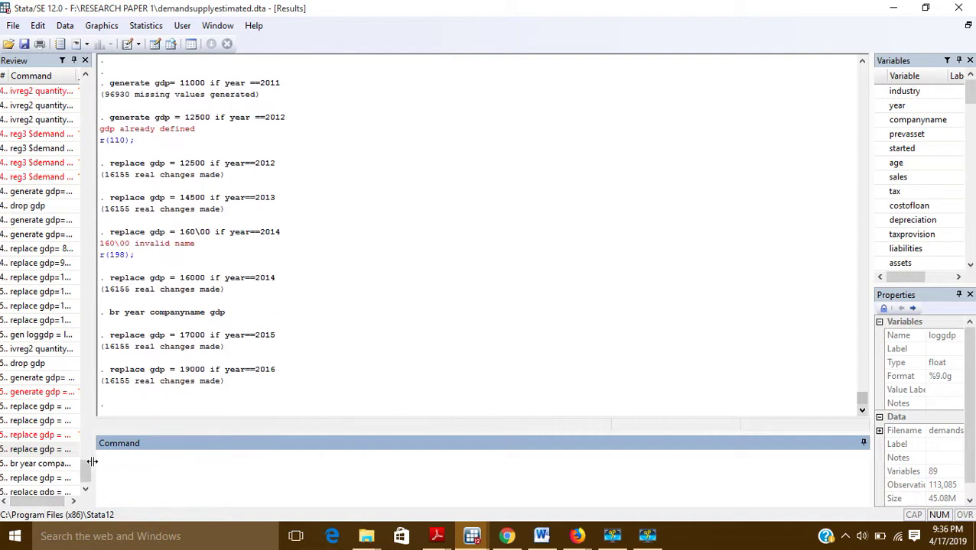
Run 'replace gdp = 20000 if year==2017'.
drag(87, 468, 85, 498)
click(68, 479)
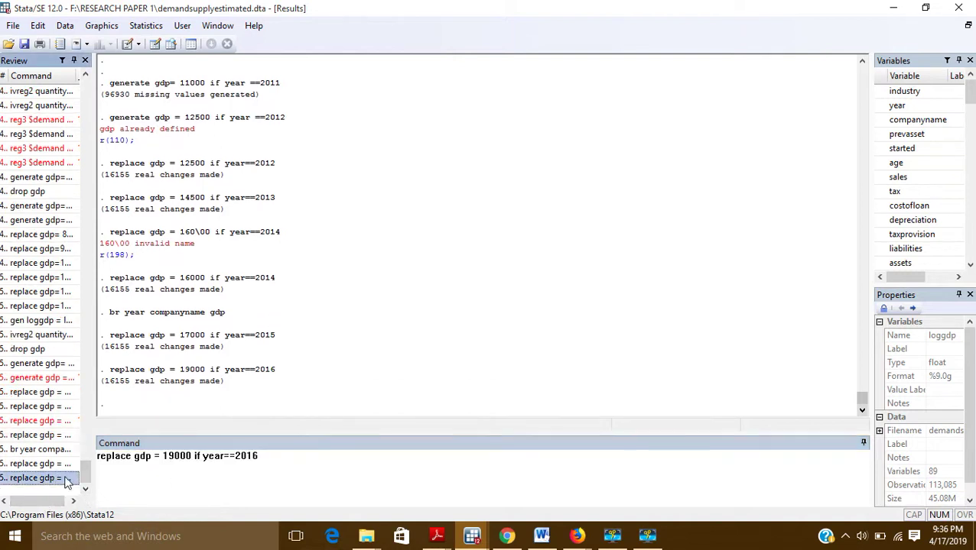
click(264, 456)
key(BackSpace)
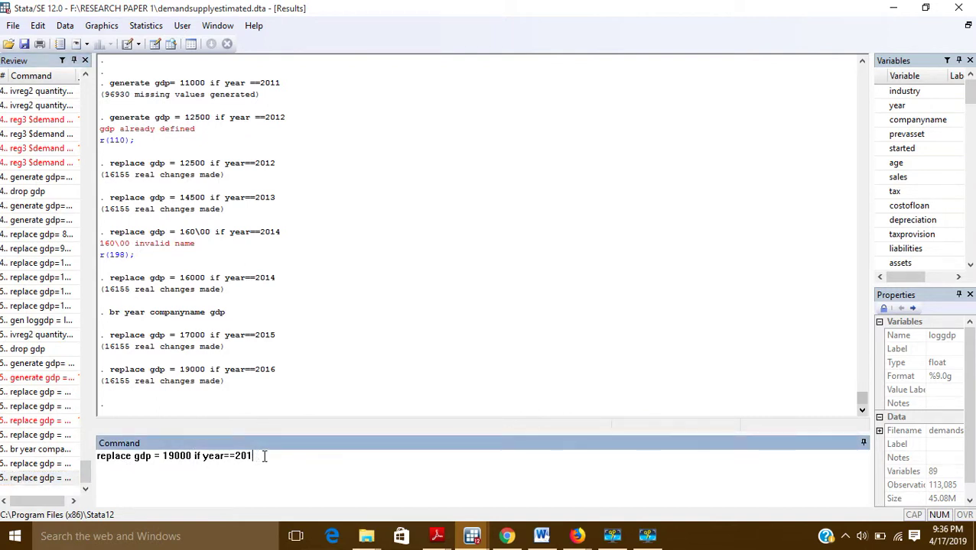
text(7)
click(175, 456)
key(BackSpace)
key(BackSpace)
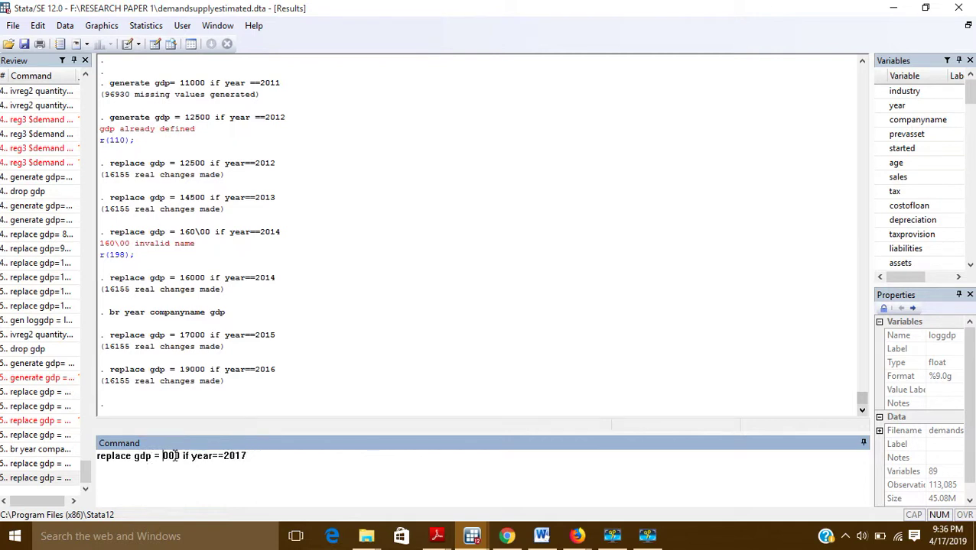
text(20)
key(Return)
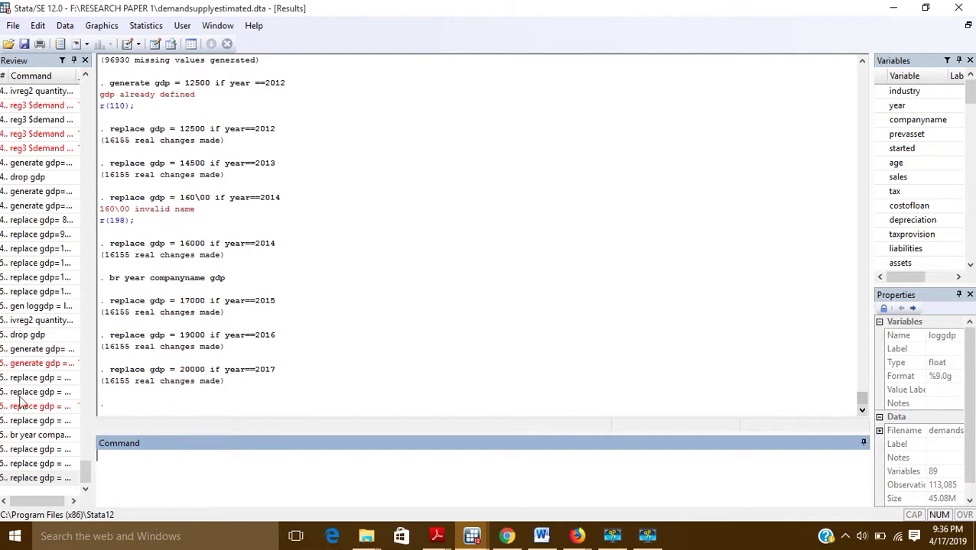
click(38, 435)
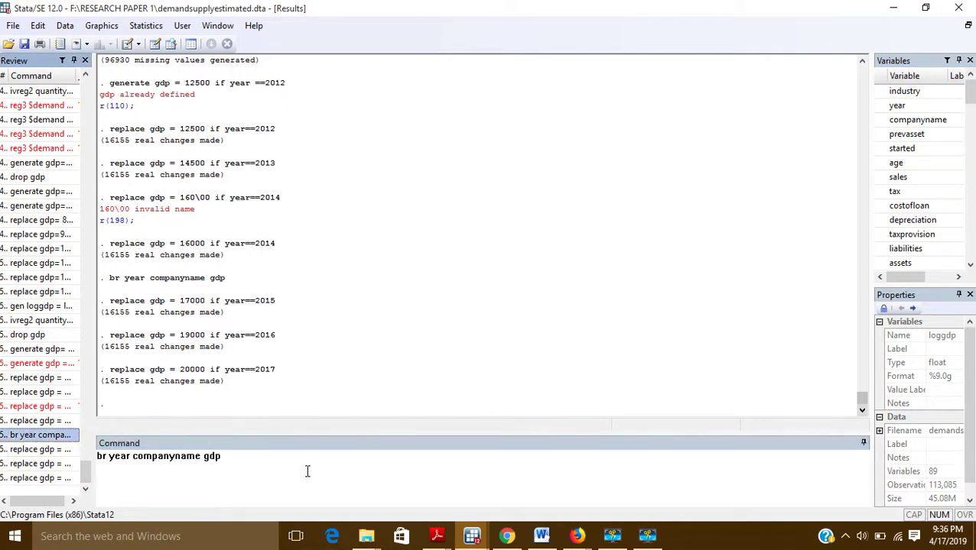
key(Return)
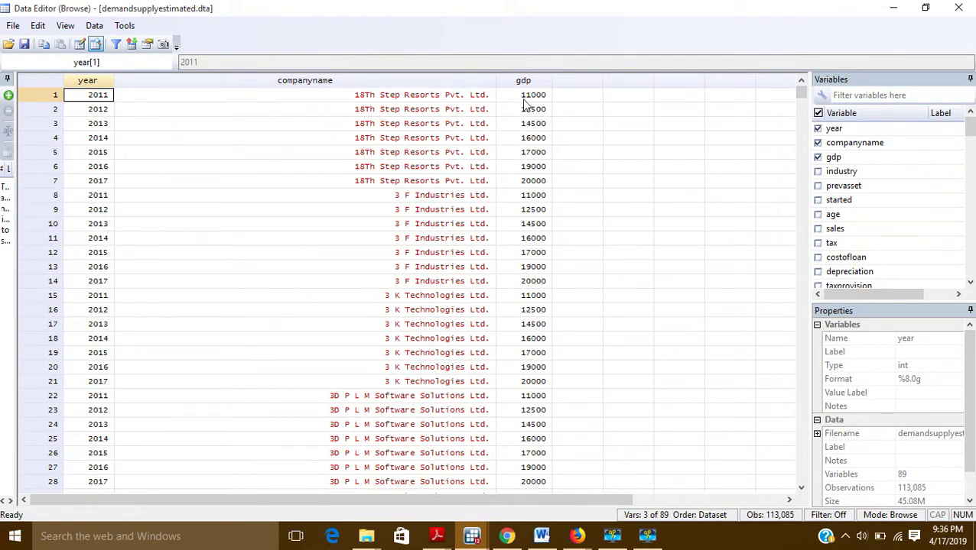
scroll(531, 355, down, 20)
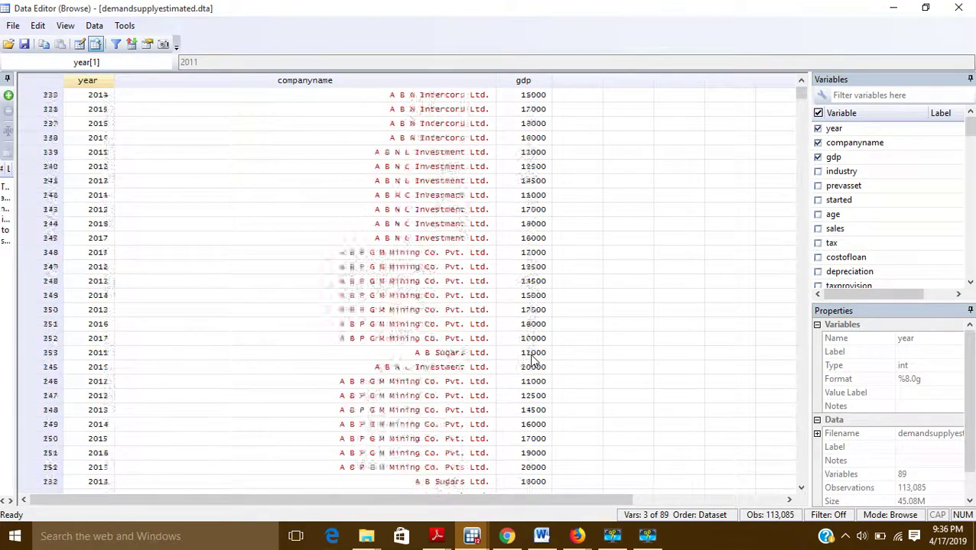
scroll(533, 344, down, 20)
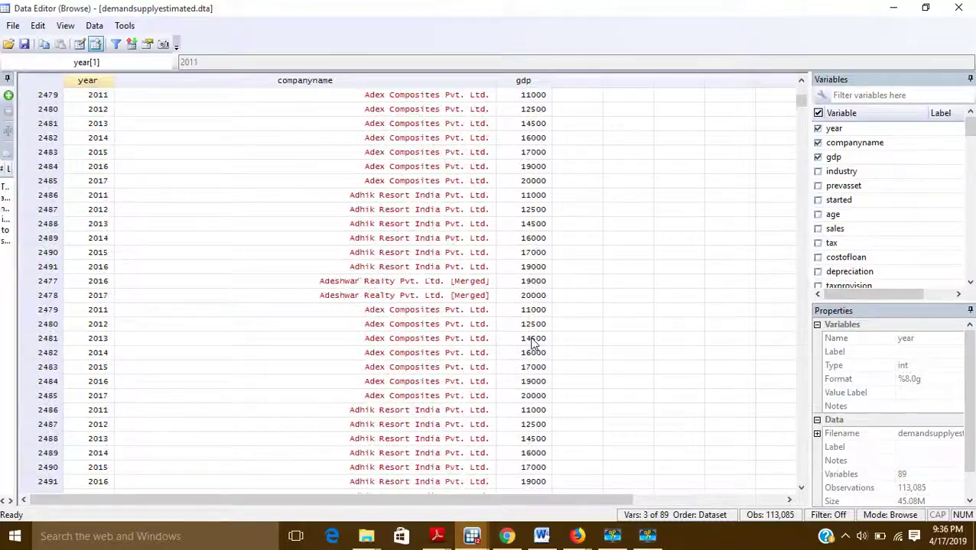
scroll(533, 344, up, 20)
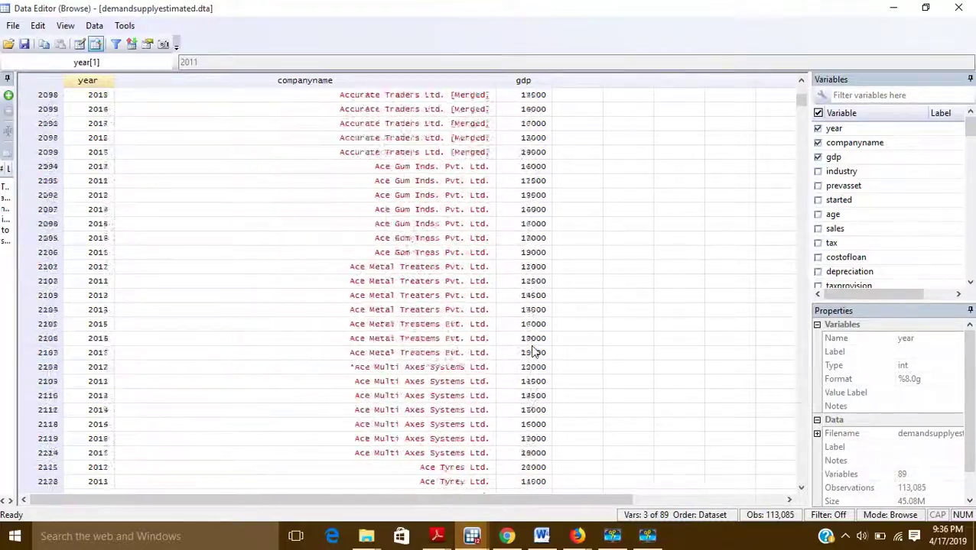
scroll(533, 352, up, 20)
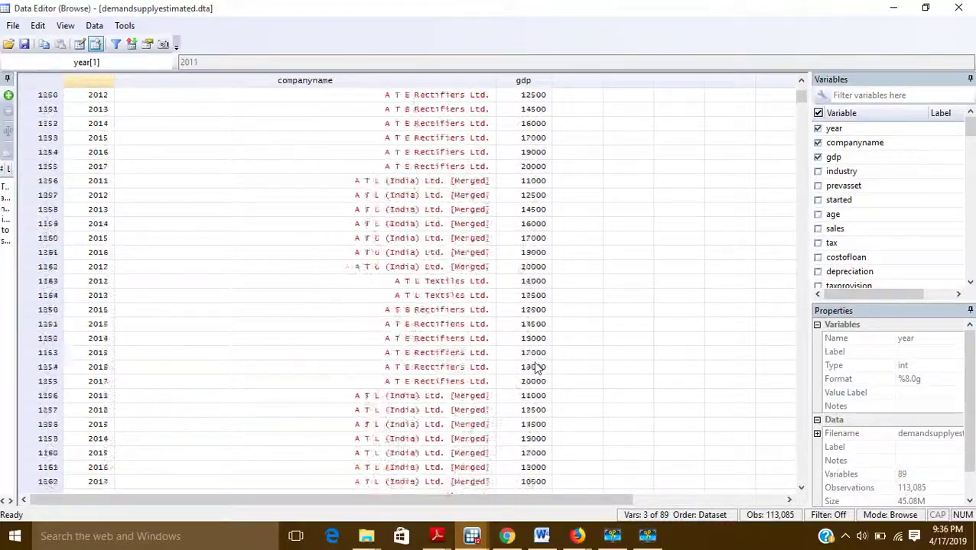
scroll(538, 368, up, 20)
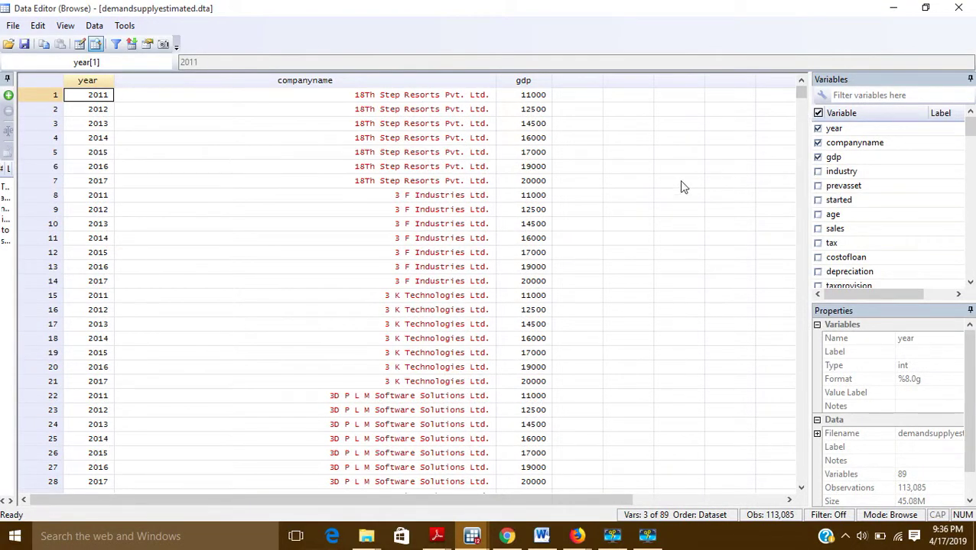
click(959, 9)
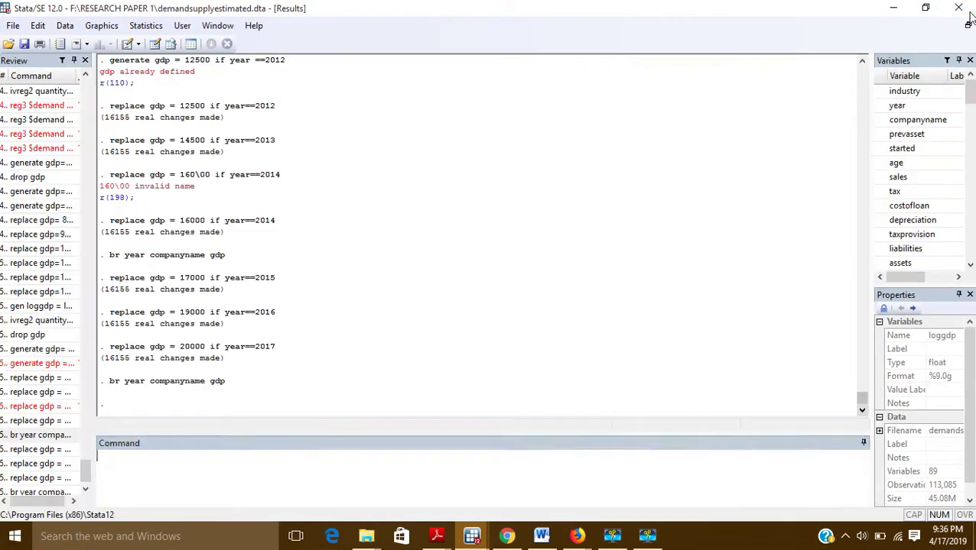